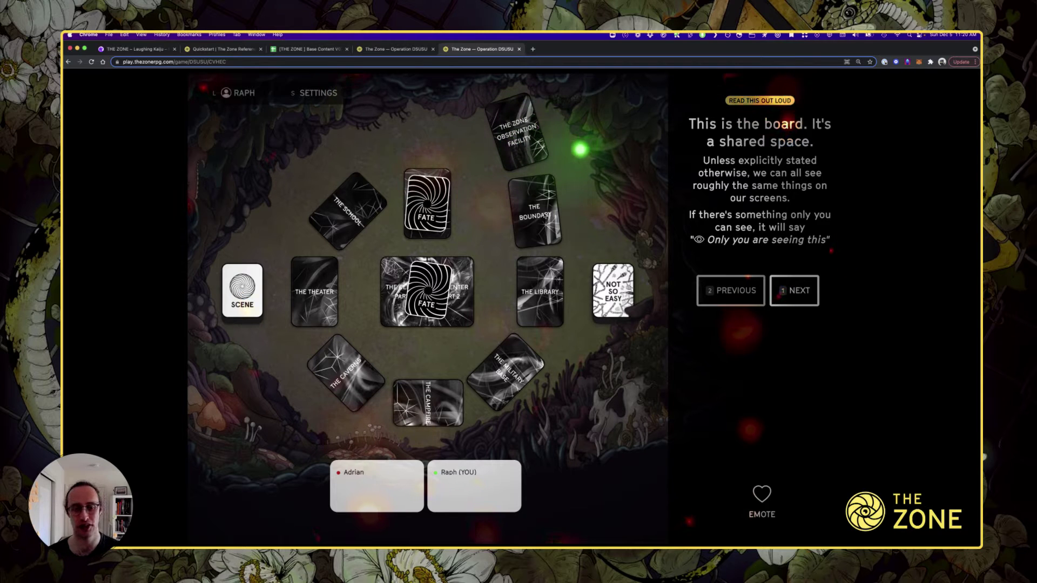
Open The Zone Reference quickstart guide and review its steps for copying, sharing and editing the mod spreadsheet
{"action": "key", "text": "super+1"}
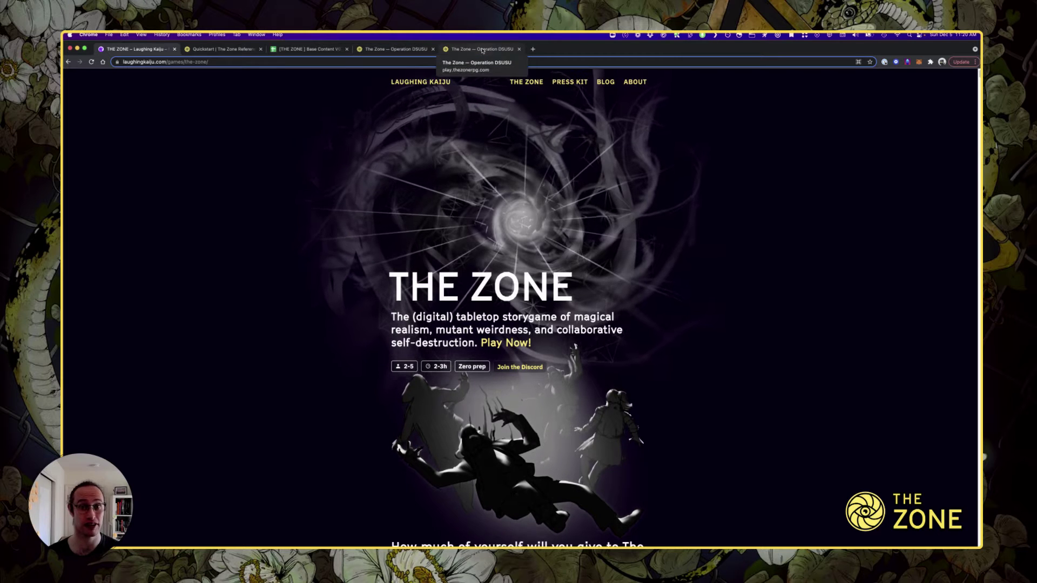
{"action": "left_click", "coordinate": [211, 49]}
{"action": "scroll", "coordinate": [685, 298], "scroll_direction": "up", "scroll_amount": 15}
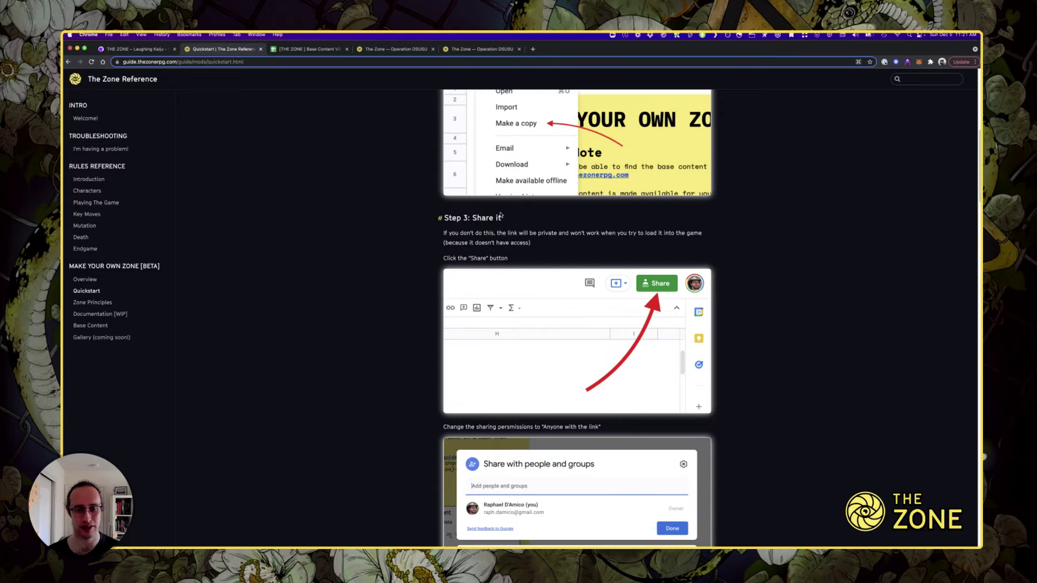
{"action": "scroll", "coordinate": [754, 298], "scroll_direction": "down", "scroll_amount": 10}
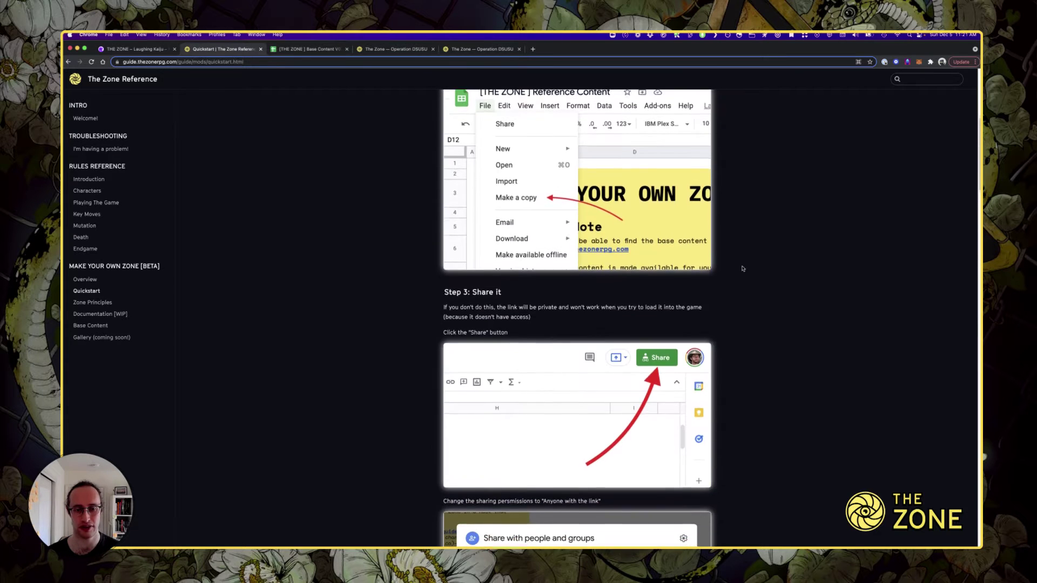
{"action": "scroll", "coordinate": [705, 260], "scroll_direction": "down", "scroll_amount": 5}
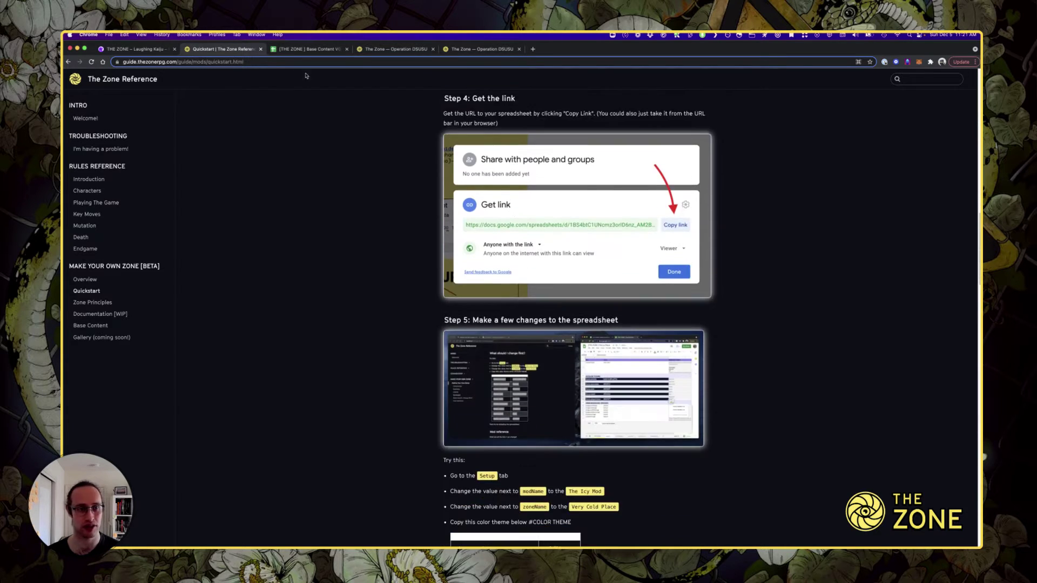
Review the basic game content and color theme sections on the setup sheet of the Base Content V0.3 spreadsheet
{"action": "left_click", "coordinate": [312, 49]}
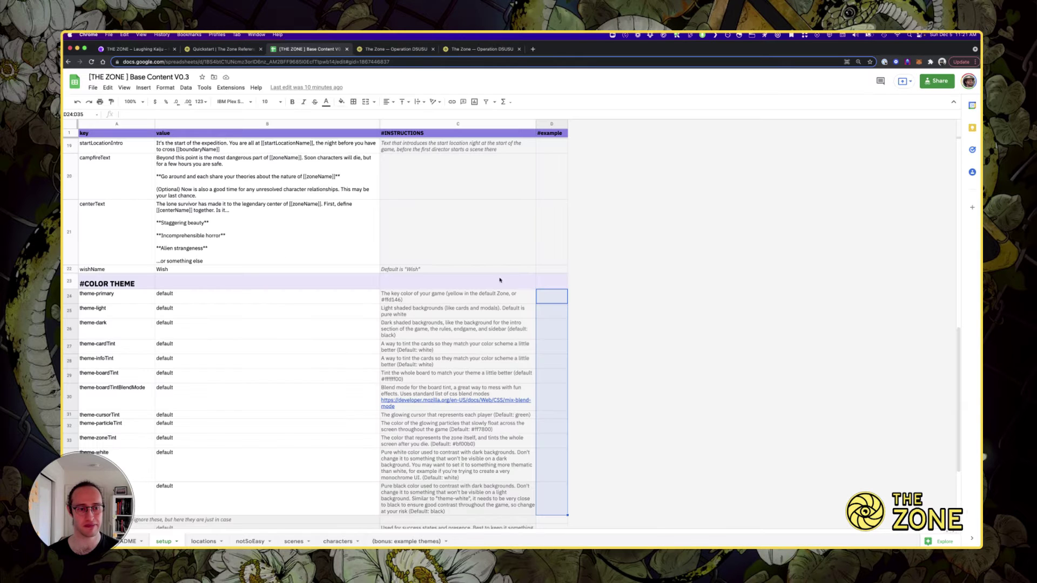
{"action": "scroll", "coordinate": [247, 273], "scroll_direction": "up", "scroll_amount": 5}
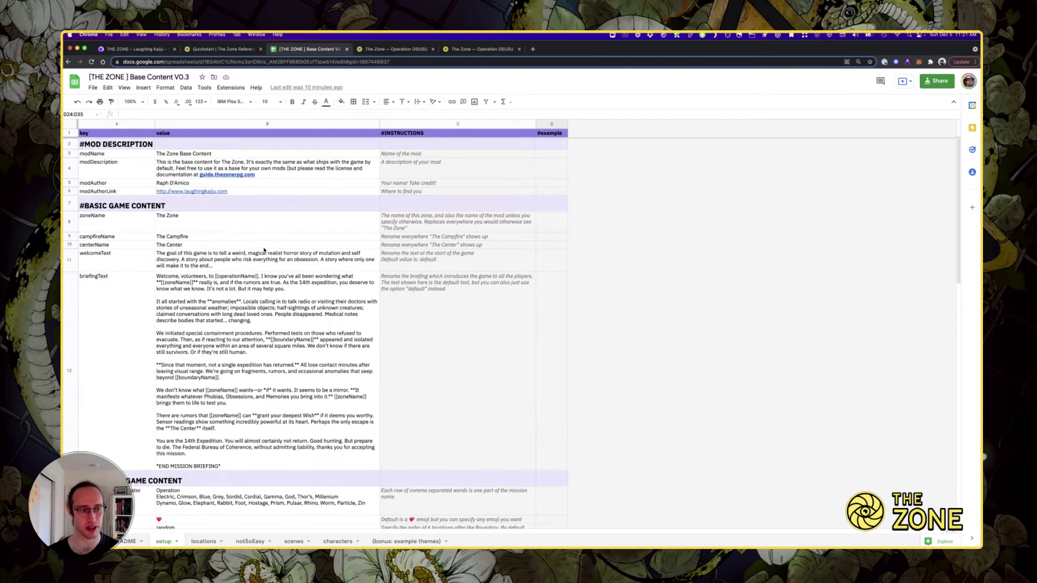
{"action": "scroll", "coordinate": [317, 249], "scroll_direction": "down", "scroll_amount": 5}
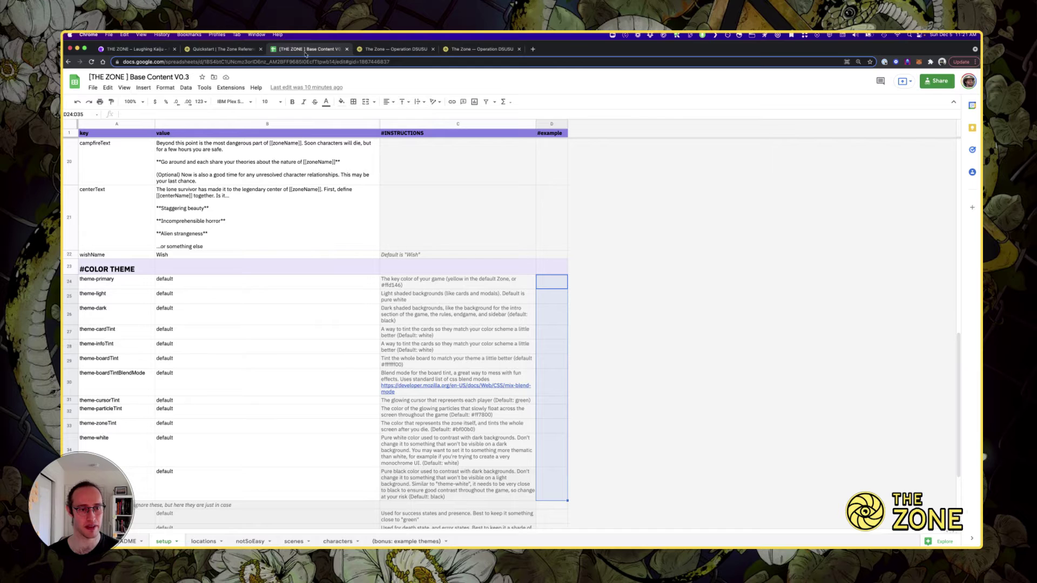
Switch to the running game's board and turn on View Console in its settings
{"action": "key", "text": "ctrl+Tab"}
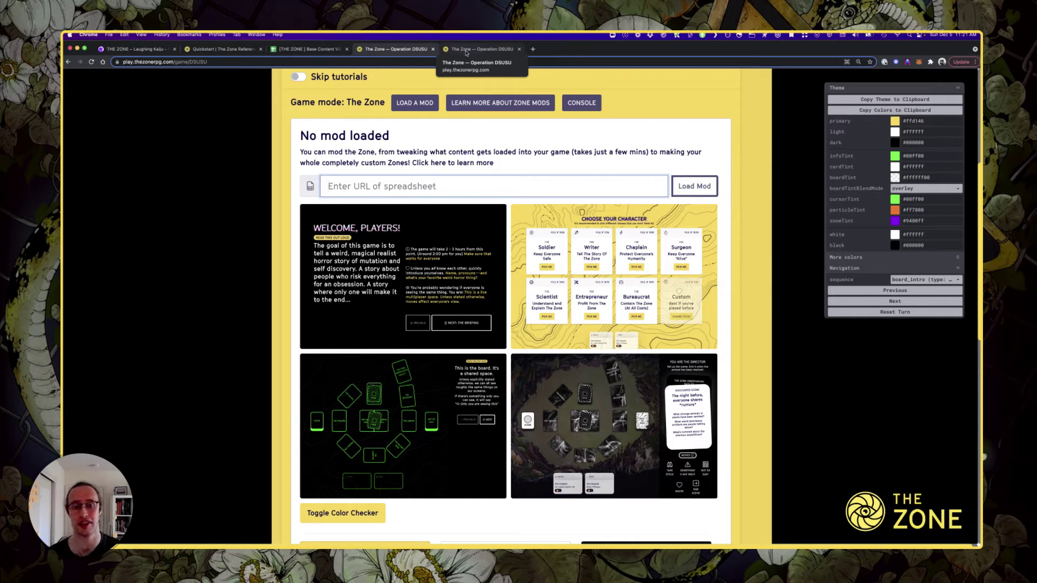
{"action": "left_click", "coordinate": [465, 49]}
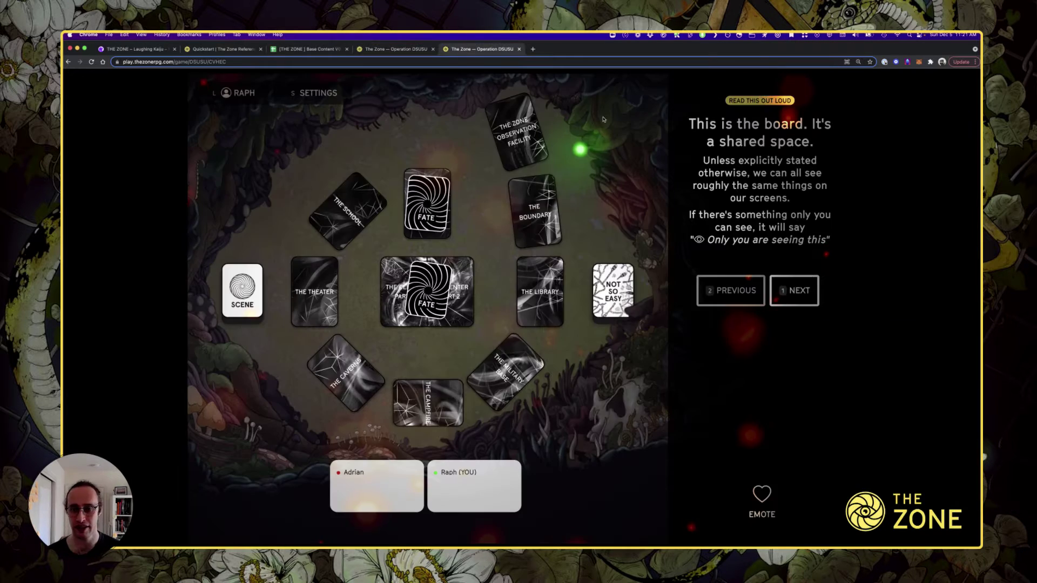
{"action": "left_click", "coordinate": [324, 91]}
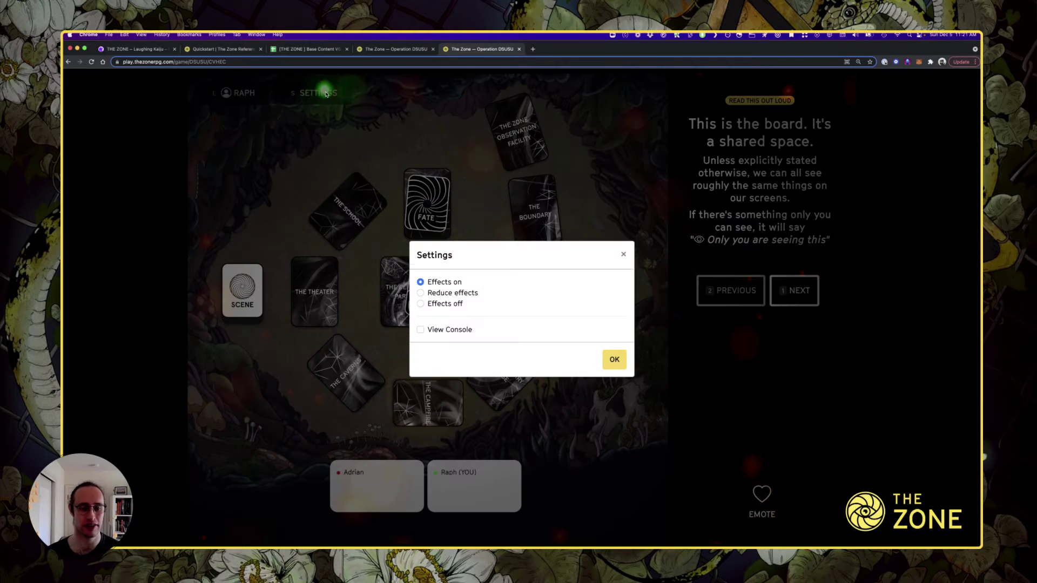
{"action": "left_click", "coordinate": [449, 330]}
{"action": "left_click", "coordinate": [605, 358]}
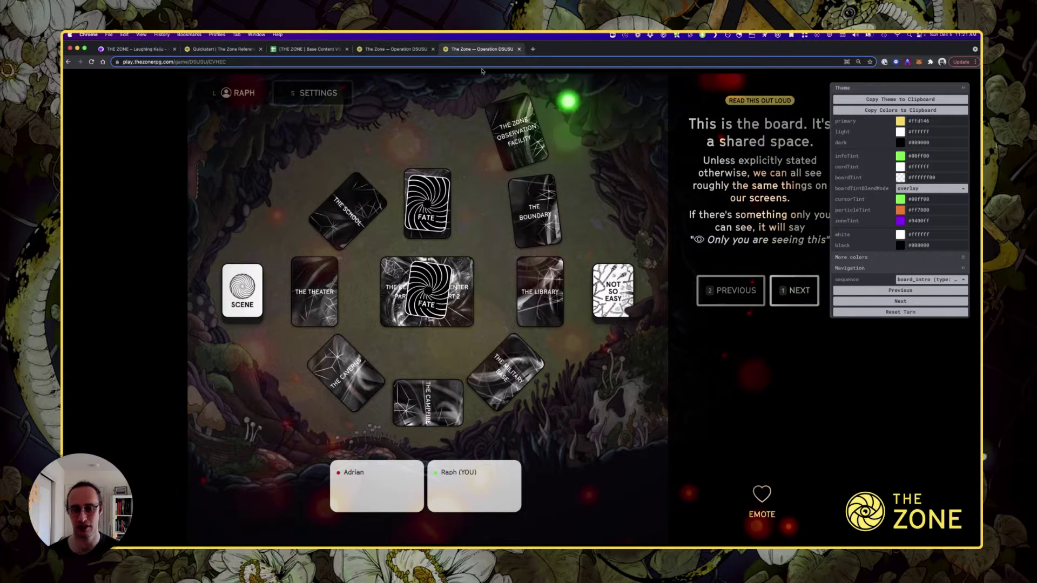
{"action": "left_click", "coordinate": [321, 93]}
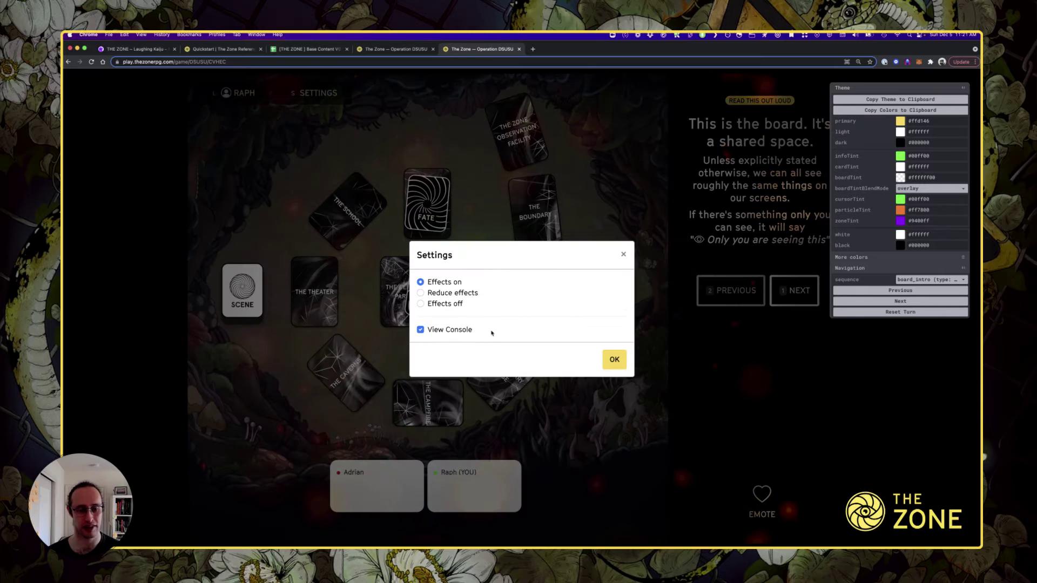
{"action": "left_click", "coordinate": [614, 359]}
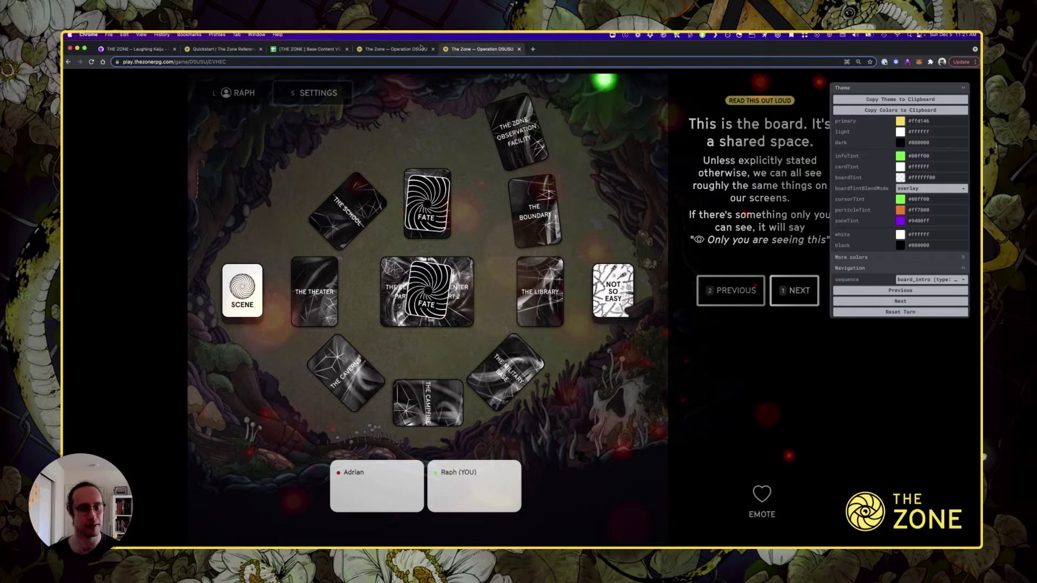
Examine the theme previews and the primary, light and dark sample cards on the game's mod setup page
{"action": "left_click", "coordinate": [381, 49]}
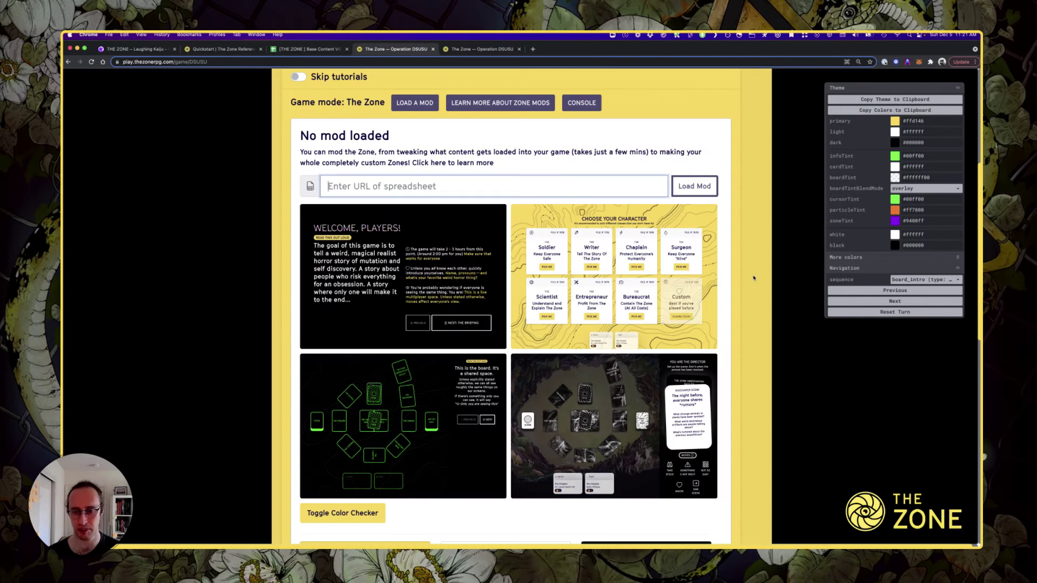
{"action": "scroll", "coordinate": [741, 279], "scroll_direction": "down", "scroll_amount": 2}
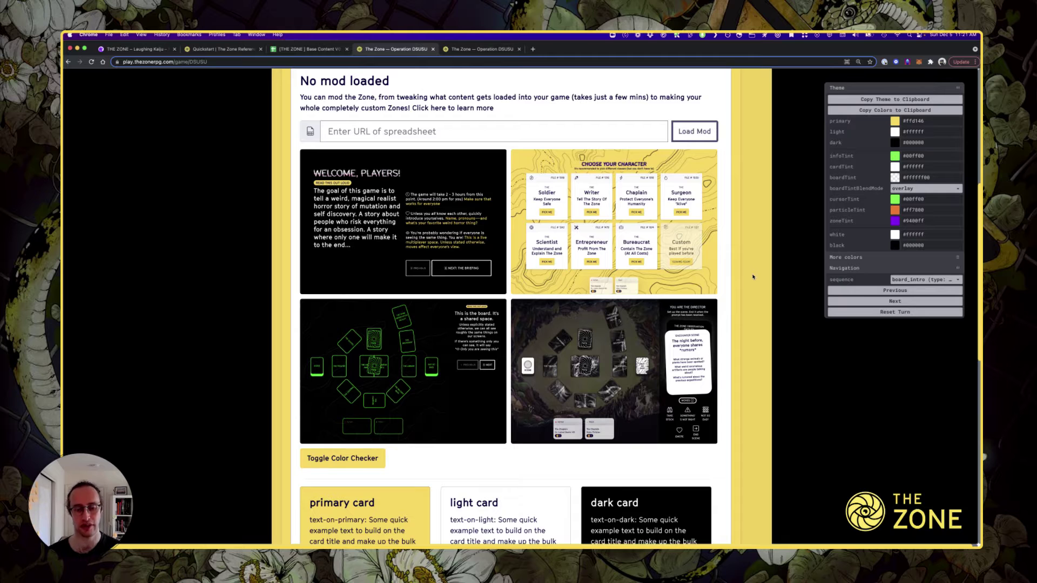
{"action": "scroll", "coordinate": [486, 259], "scroll_direction": "down", "scroll_amount": 4}
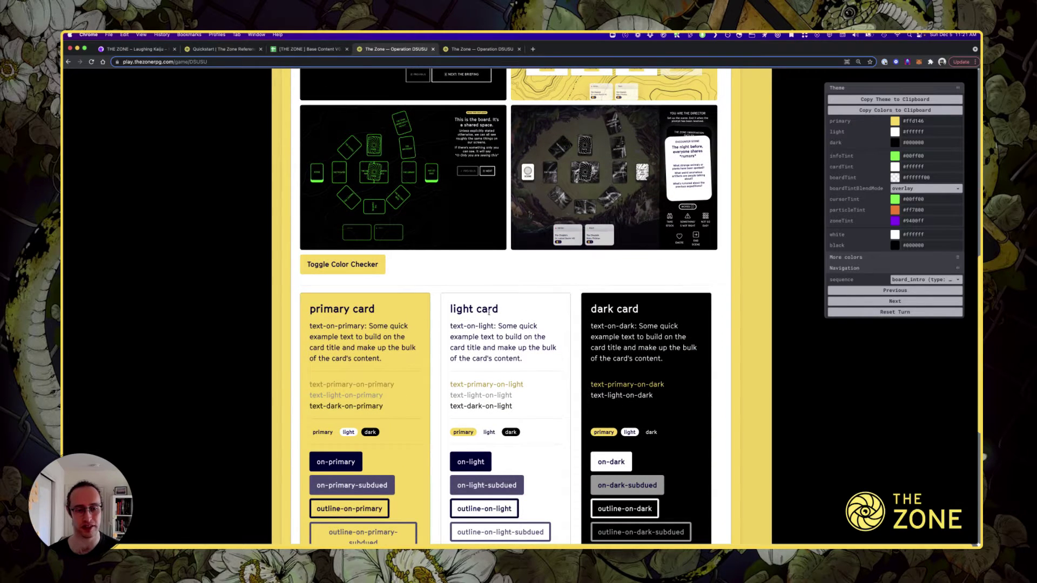
{"action": "scroll", "coordinate": [755, 256], "scroll_direction": "up", "scroll_amount": 4}
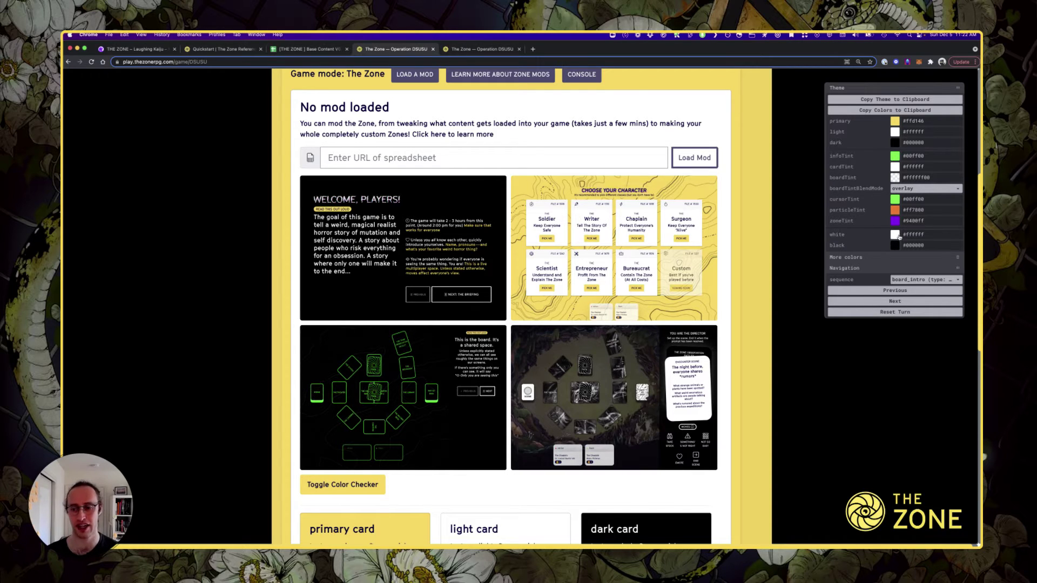
Try a tinted shade for the theme's white colour on the mod setup page, then restore #ffffff
{"action": "left_click", "coordinate": [898, 236]}
{"action": "left_click_drag", "start_coordinate": [919, 236], "coordinate": [867, 239]}
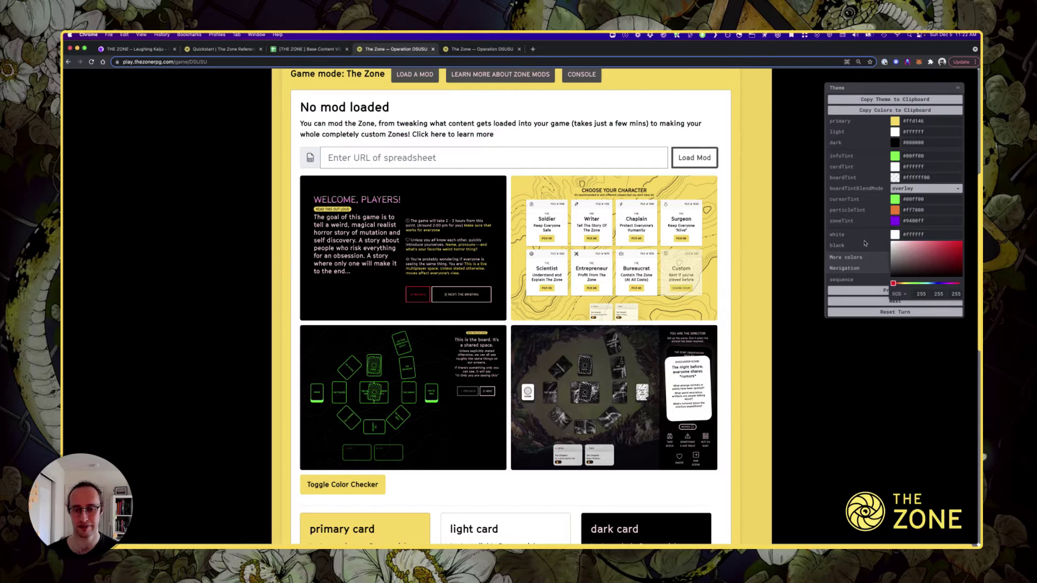
{"action": "left_click", "coordinate": [867, 238]}
Return to the game board and check the View Console option in its settings
{"action": "left_click", "coordinate": [481, 50]}
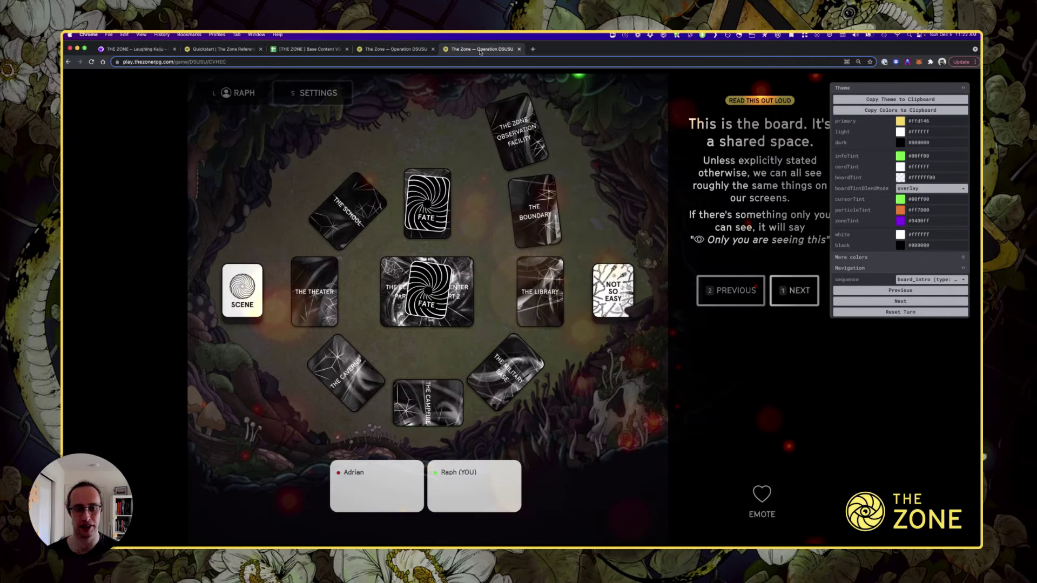
{"action": "left_click", "coordinate": [322, 89]}
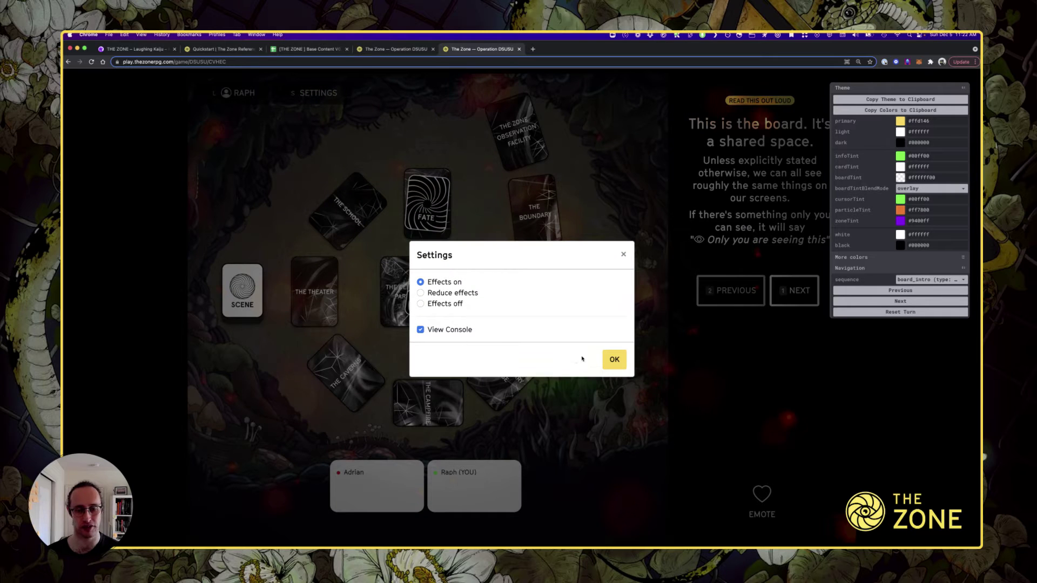
{"action": "left_click", "coordinate": [613, 361]}
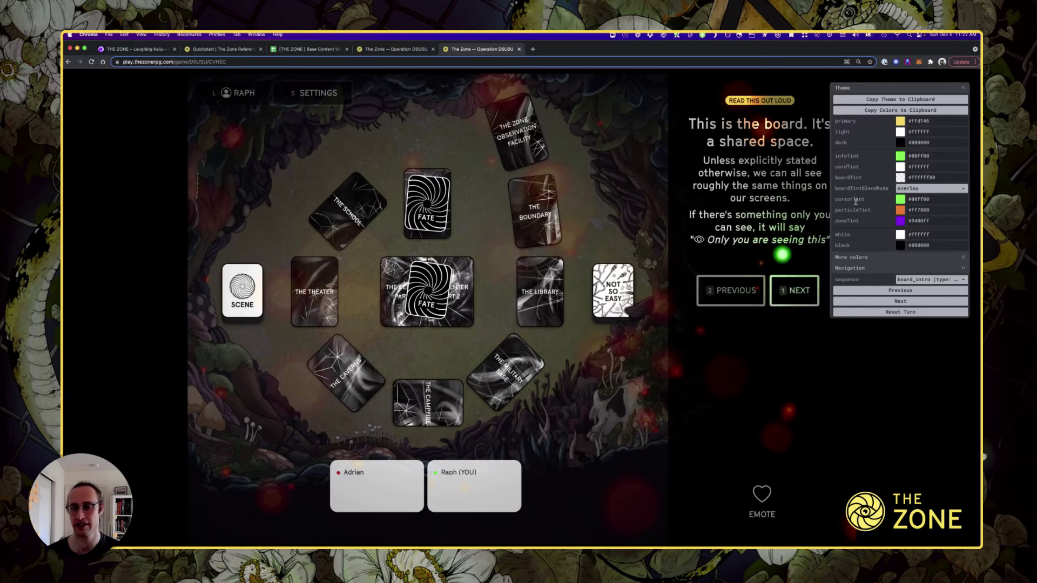
Set the theme's dark colour to bright yellow #fff800
{"action": "left_click", "coordinate": [900, 143]}
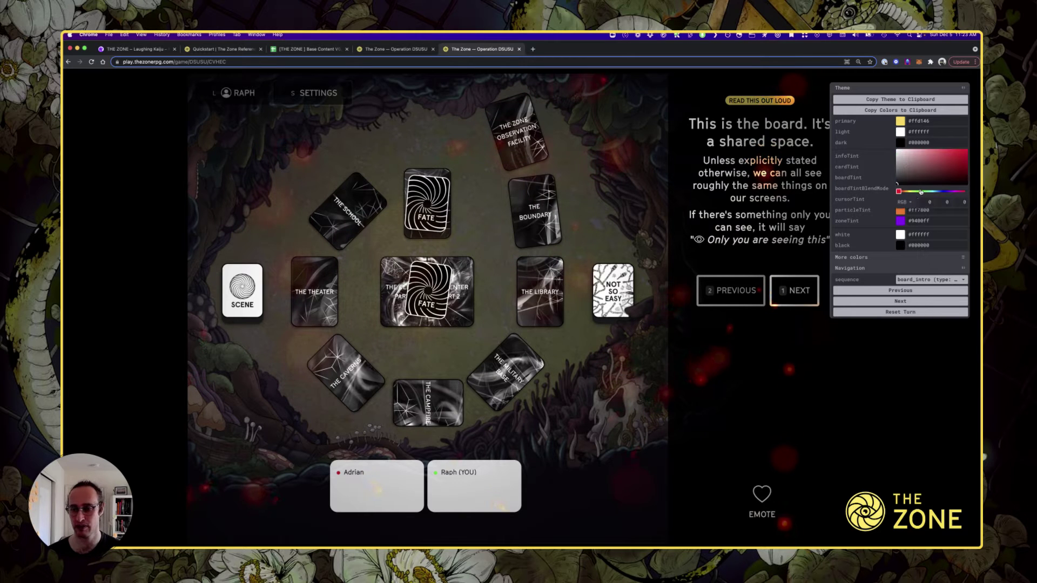
{"action": "left_click", "coordinate": [911, 192]}
{"action": "left_click", "coordinate": [940, 169]}
{"action": "left_click", "coordinate": [968, 155]}
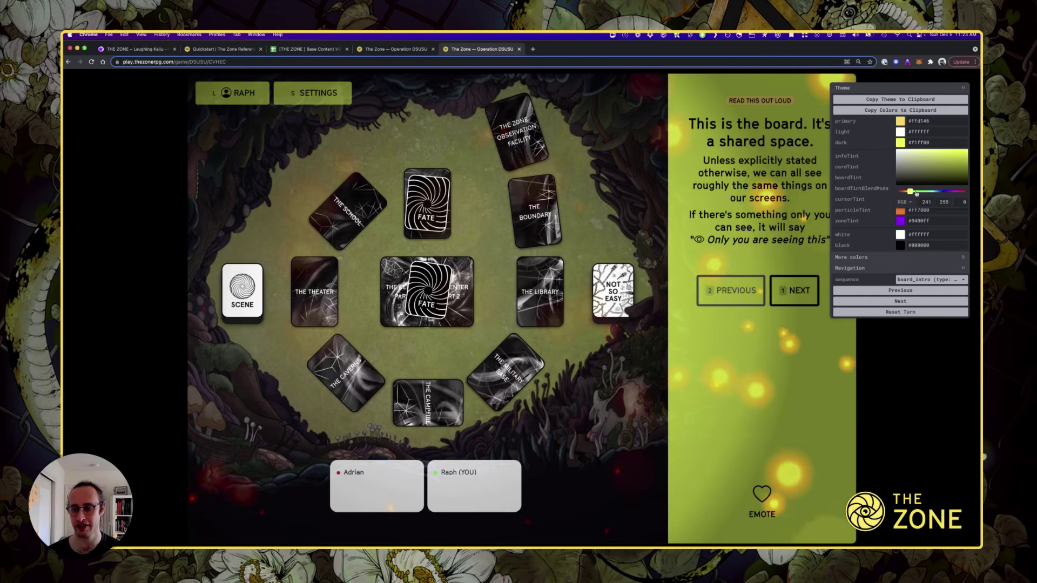
{"action": "left_click_drag", "start_coordinate": [912, 192], "coordinate": [910, 192]}
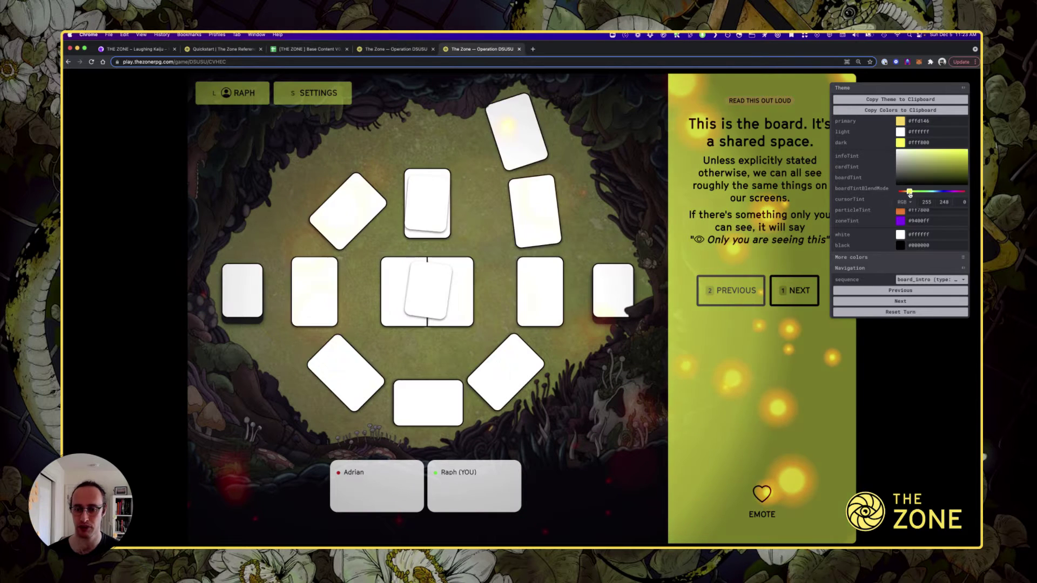
{"action": "left_click", "coordinate": [867, 148]}
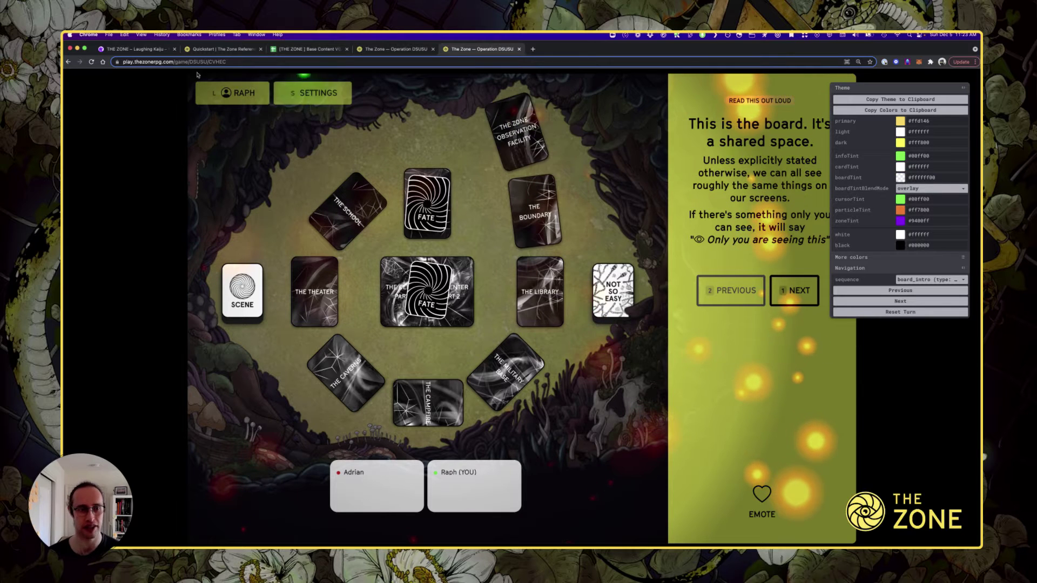
{"action": "left_click", "coordinate": [900, 143]}
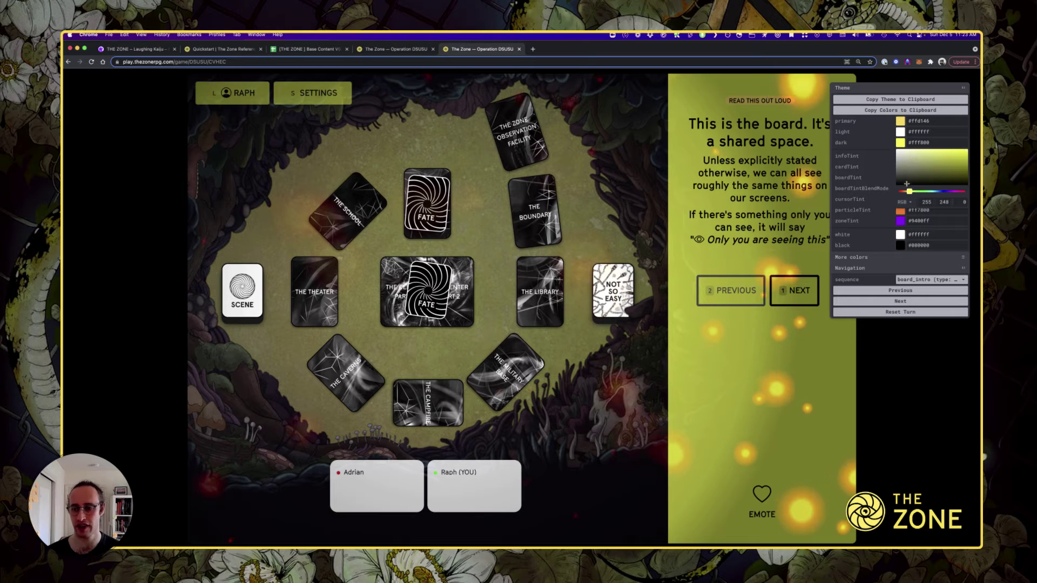
{"action": "left_click_drag", "start_coordinate": [897, 185], "coordinate": [967, 150]}
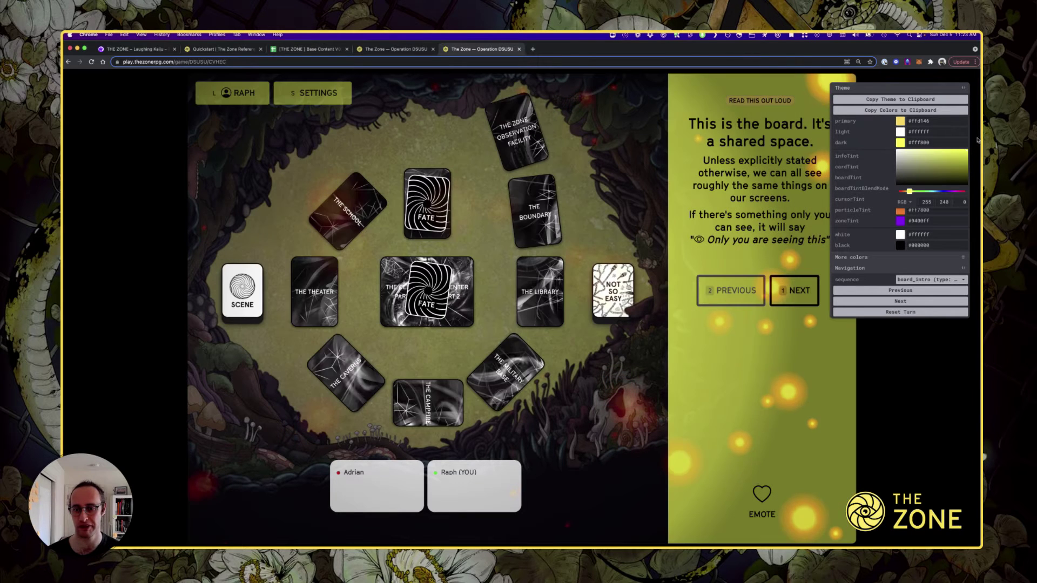
{"action": "left_click", "coordinate": [900, 143]}
Set the theme's light colour to periwinkle blue #8496ff
{"action": "left_click", "coordinate": [901, 132]}
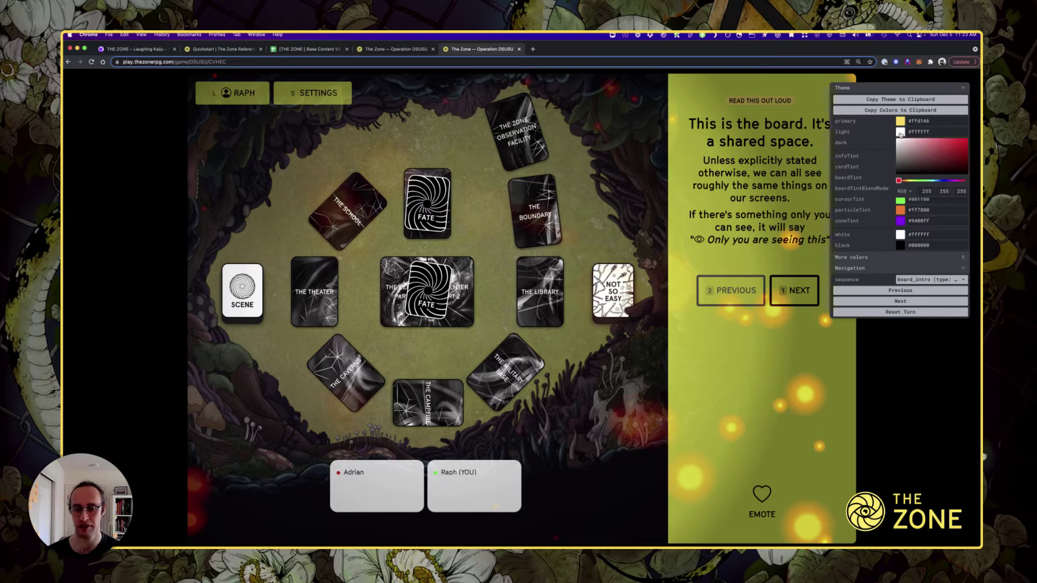
{"action": "left_click", "coordinate": [940, 181]}
{"action": "left_click", "coordinate": [918, 139]}
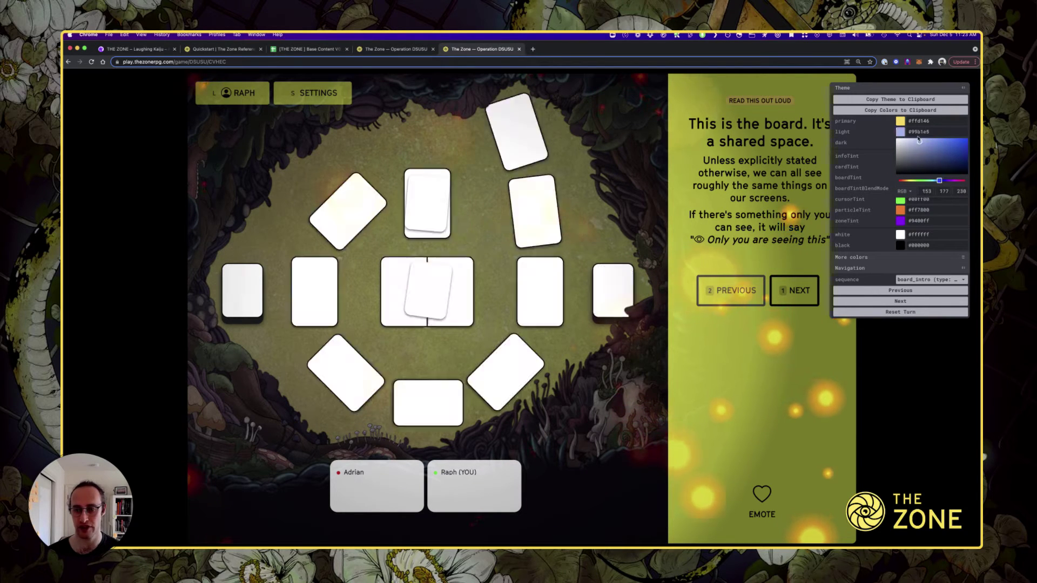
{"action": "left_click_drag", "start_coordinate": [928, 134], "coordinate": [931, 138]}
{"action": "left_click", "coordinate": [943, 182]}
{"action": "left_click", "coordinate": [943, 181]}
{"action": "left_click", "coordinate": [877, 131]}
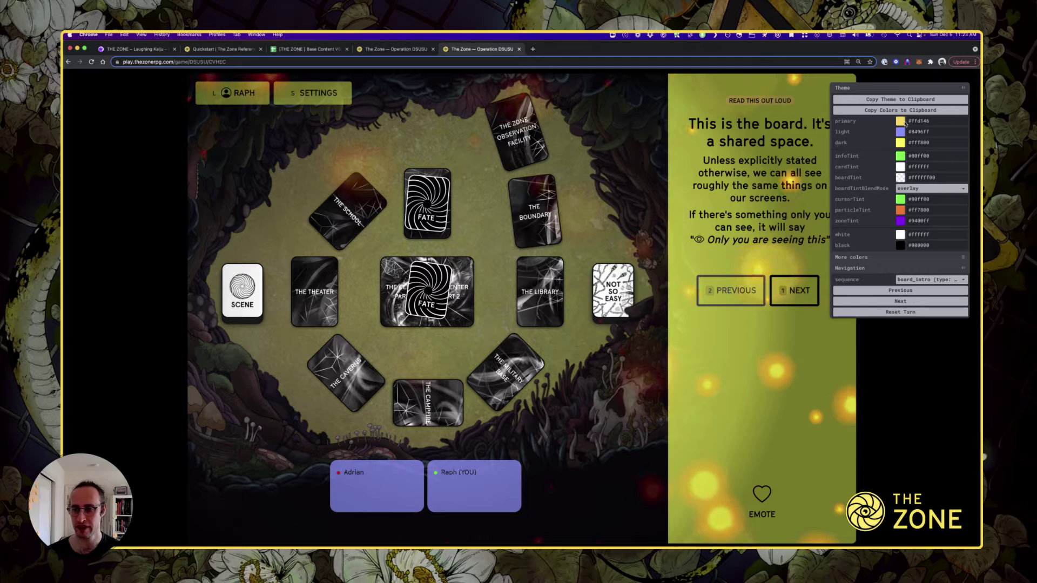
Set the theme's primary colour to deep blue #0012af
{"action": "left_click", "coordinate": [901, 121]}
{"action": "left_click", "coordinate": [942, 170]}
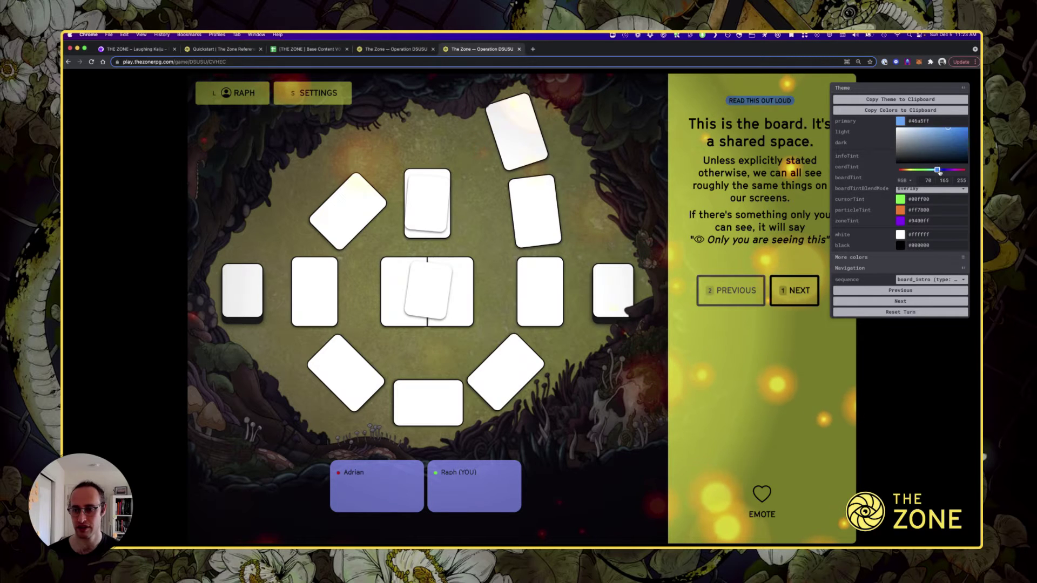
{"action": "left_click", "coordinate": [944, 171]}
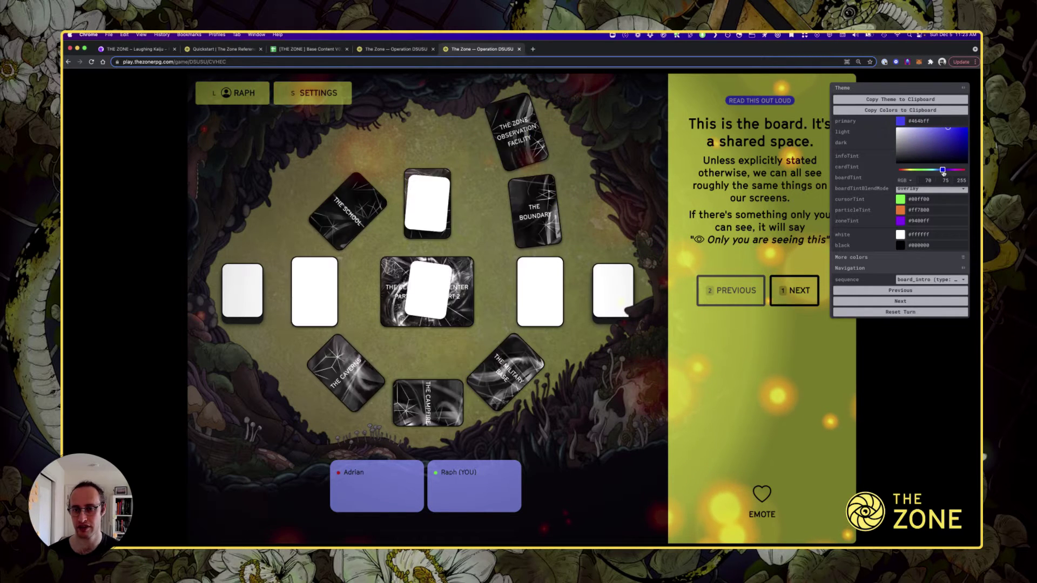
{"action": "left_click", "coordinate": [944, 171]}
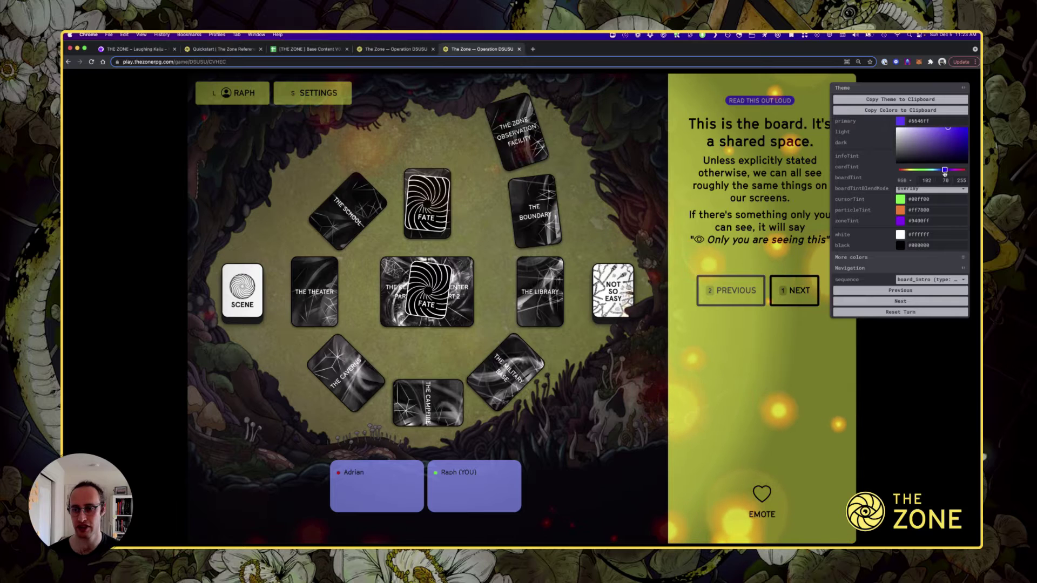
{"action": "left_click", "coordinate": [942, 171]}
{"action": "mouse_move", "coordinate": [950, 145]}
{"action": "left_mouse_down"}
{"action": "mouse_move", "coordinate": [959, 155]}
{"action": "mouse_move", "coordinate": [979, 140]}
{"action": "left_mouse_up"}
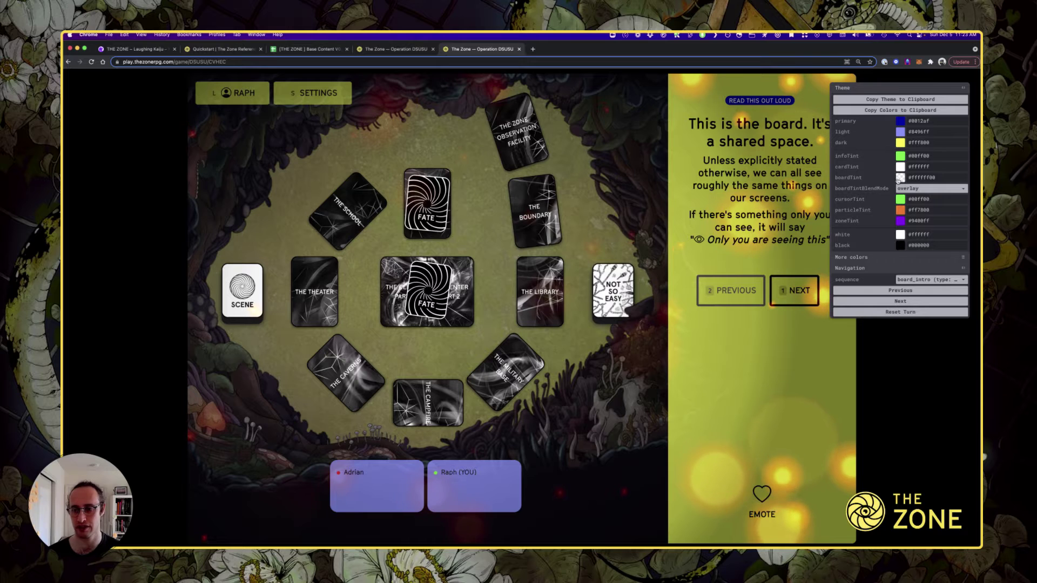
Set the theme's board tint to a nearly opaque blue, #234cfffc
{"action": "left_click", "coordinate": [900, 178]}
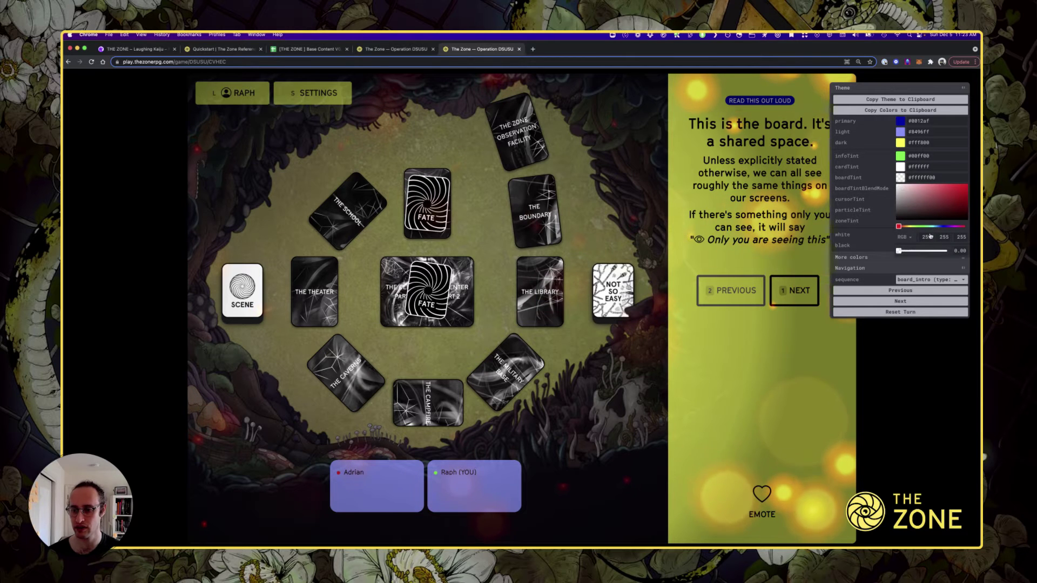
{"action": "left_click_drag", "start_coordinate": [917, 250], "coordinate": [946, 251]}
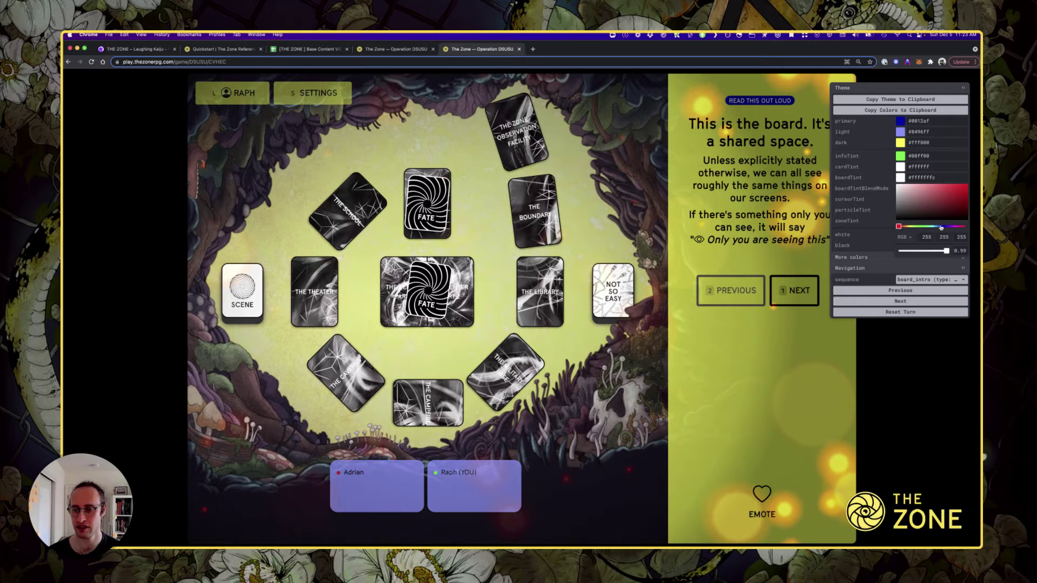
{"action": "left_click", "coordinate": [941, 227]}
{"action": "left_click", "coordinate": [951, 199]}
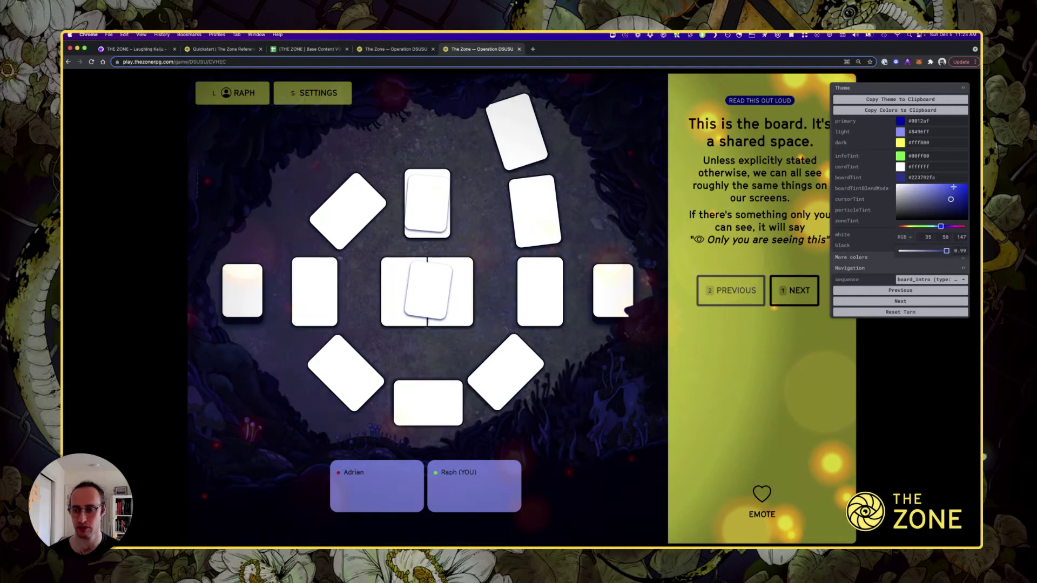
{"action": "left_click", "coordinate": [954, 187]}
{"action": "left_click", "coordinate": [882, 178]}
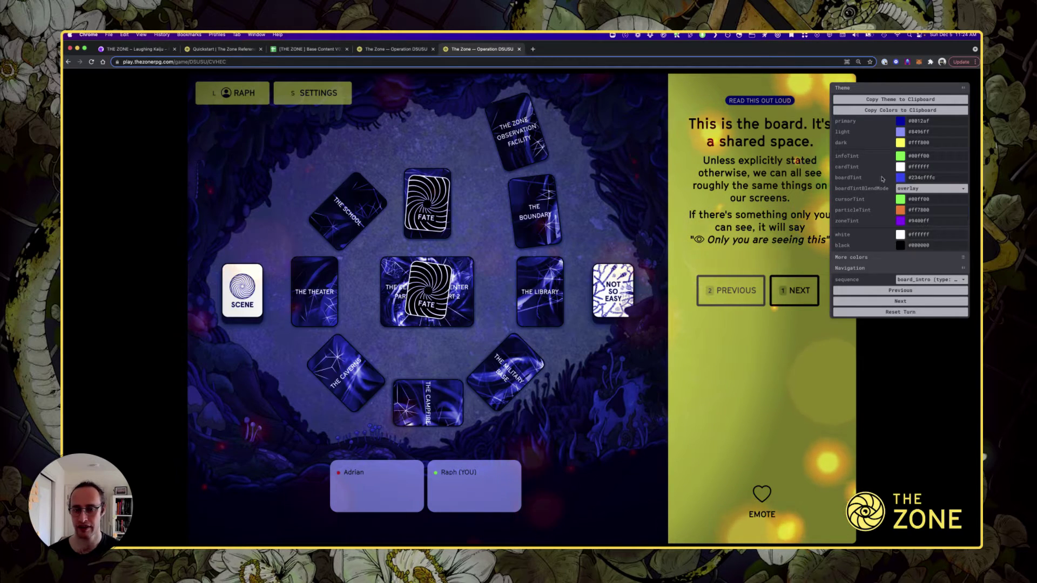
Try the color blend mode for the board tint and settle on difference
{"action": "left_click", "coordinate": [915, 189]}
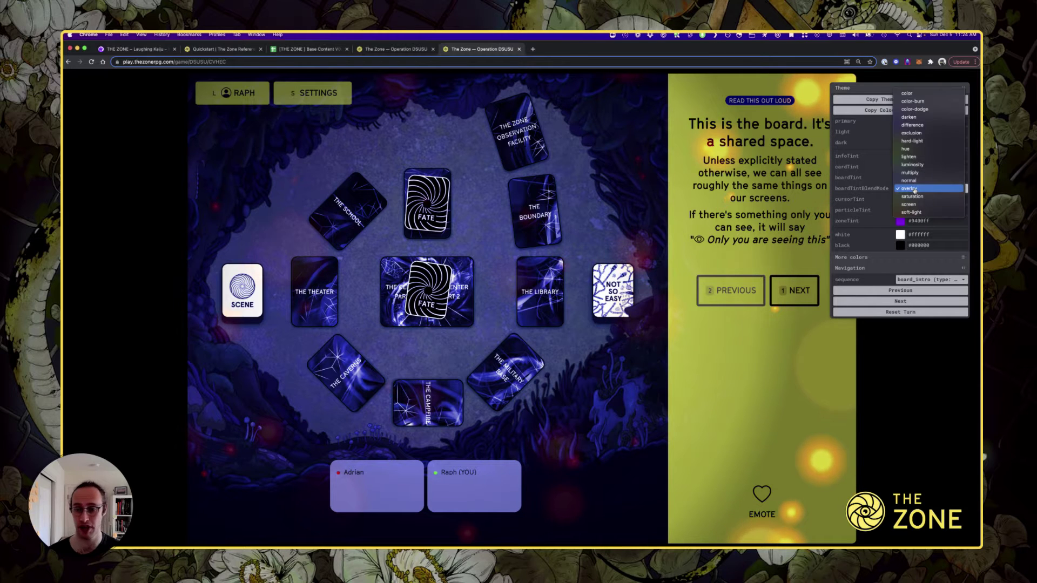
{"action": "key", "text": "Escape"}
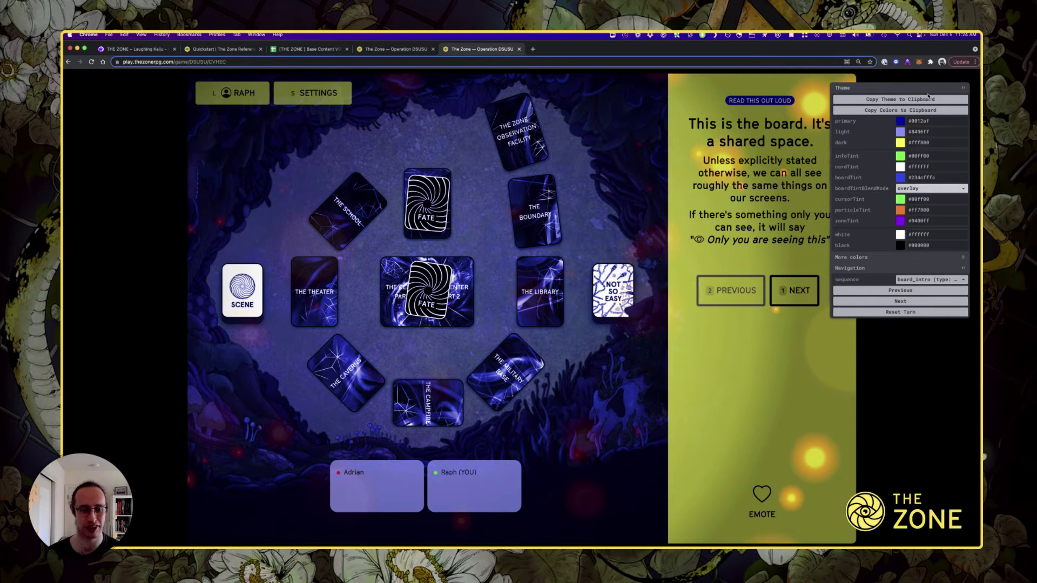
{"action": "left_click", "coordinate": [921, 189]}
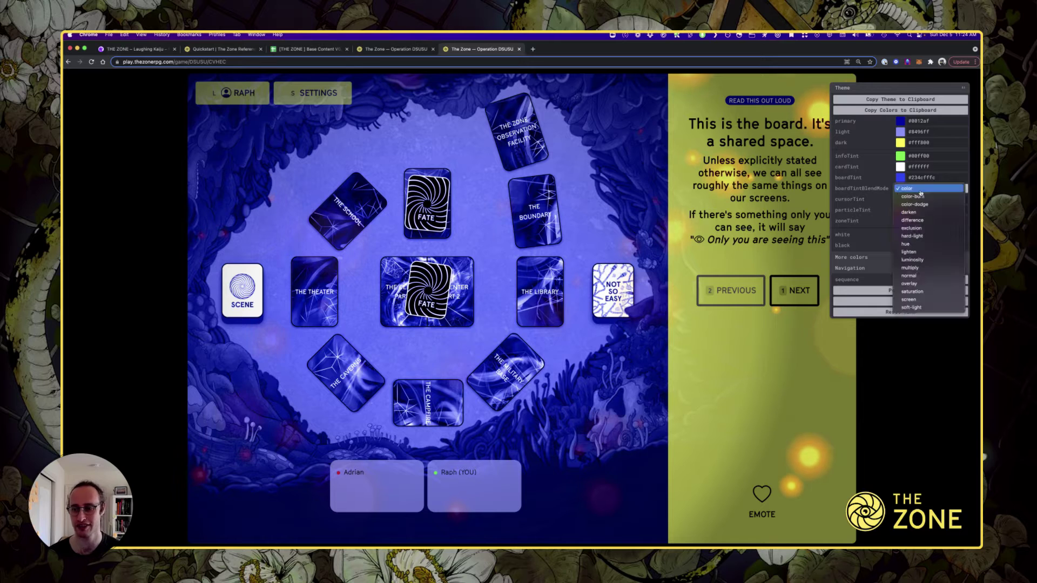
{"action": "left_click", "coordinate": [913, 220]}
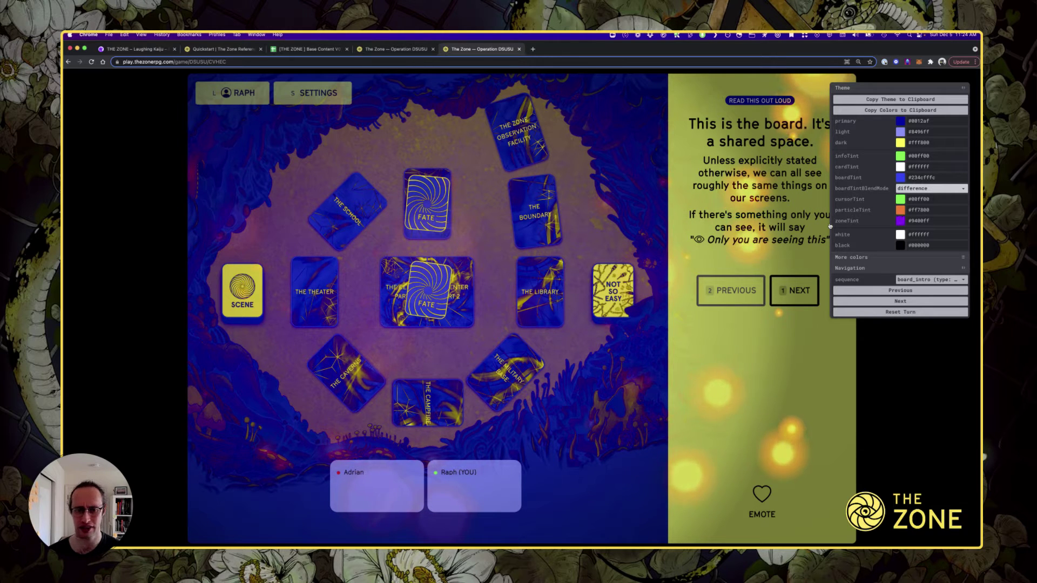
Change the theme's particle tint to a vivid violet
{"action": "left_click", "coordinate": [901, 210]}
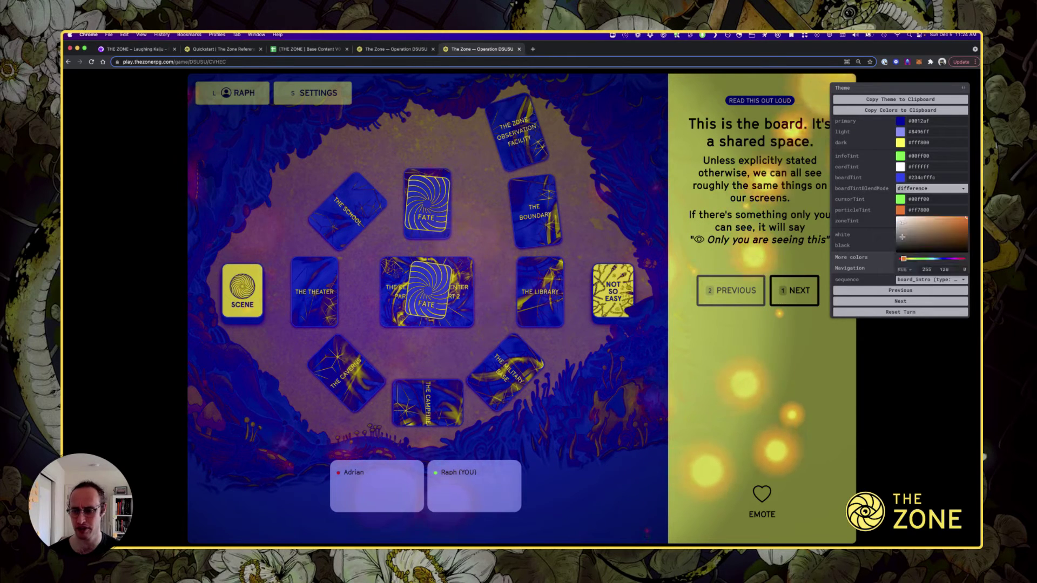
{"action": "left_click_drag", "start_coordinate": [903, 237], "coordinate": [906, 218]}
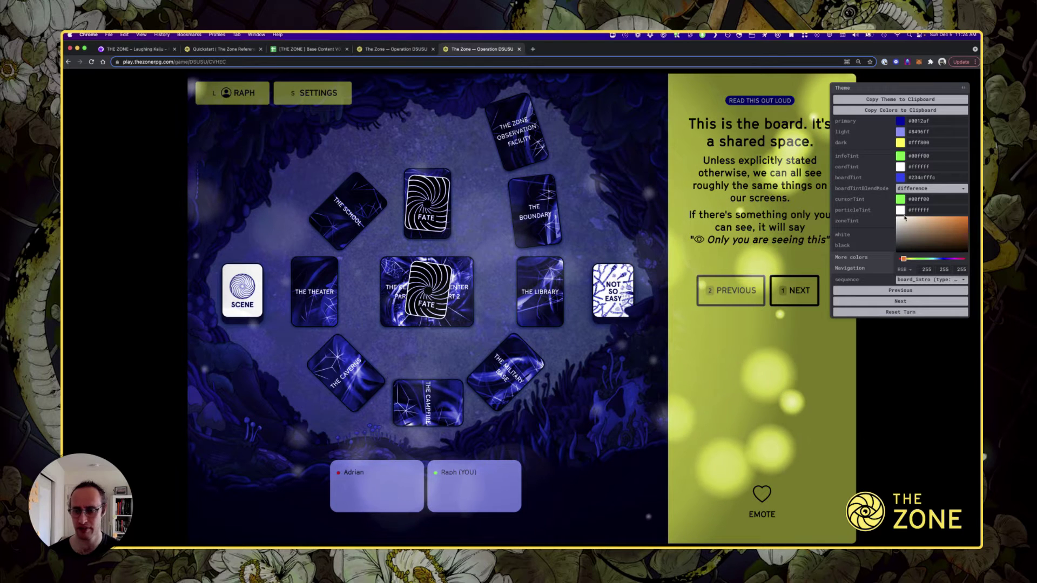
{"action": "left_click_drag", "start_coordinate": [903, 258], "coordinate": [950, 260]}
{"action": "left_click_drag", "start_coordinate": [961, 223], "coordinate": [967, 212]}
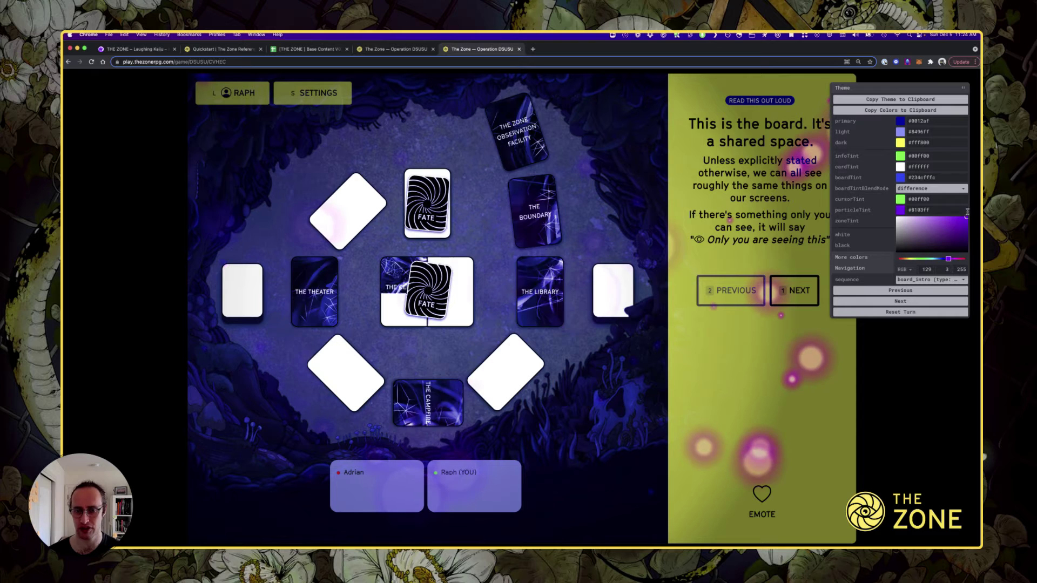
{"action": "left_click", "coordinate": [895, 214]}
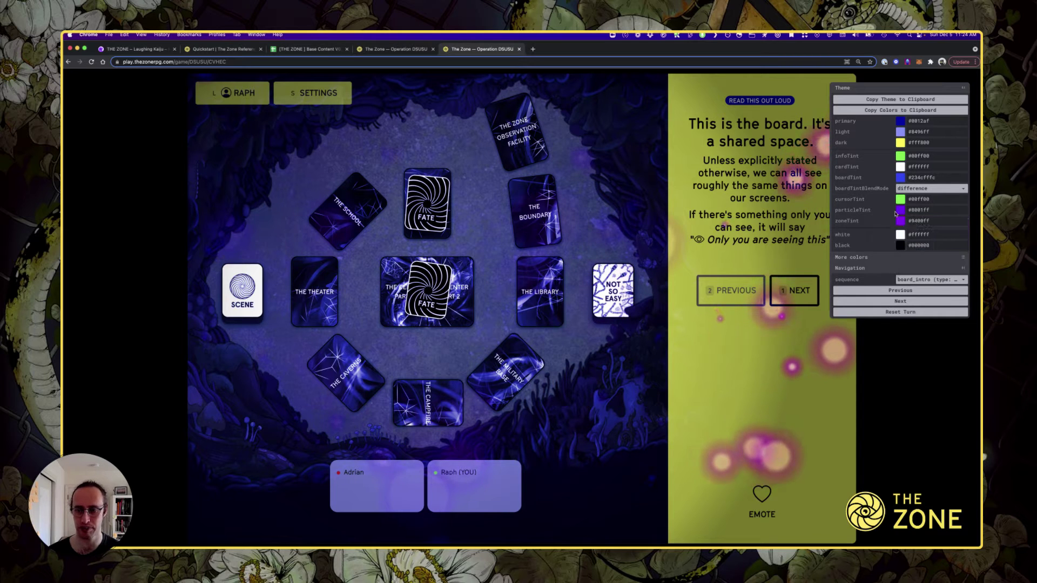
Set the theme's cursor tint to pink #ff84e7
{"action": "left_click", "coordinate": [901, 200]}
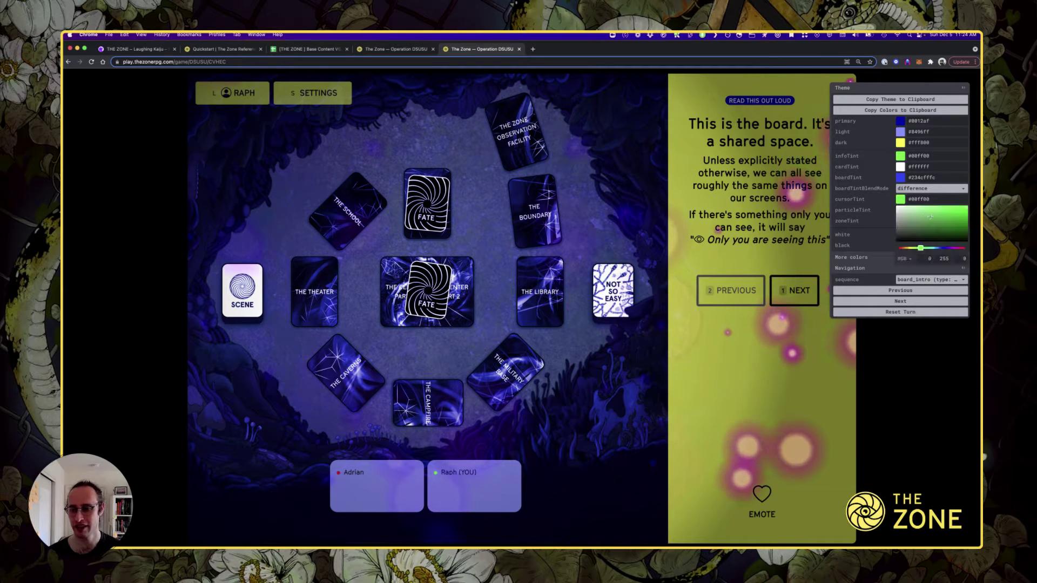
{"action": "left_click_drag", "start_coordinate": [920, 248], "coordinate": [957, 247]}
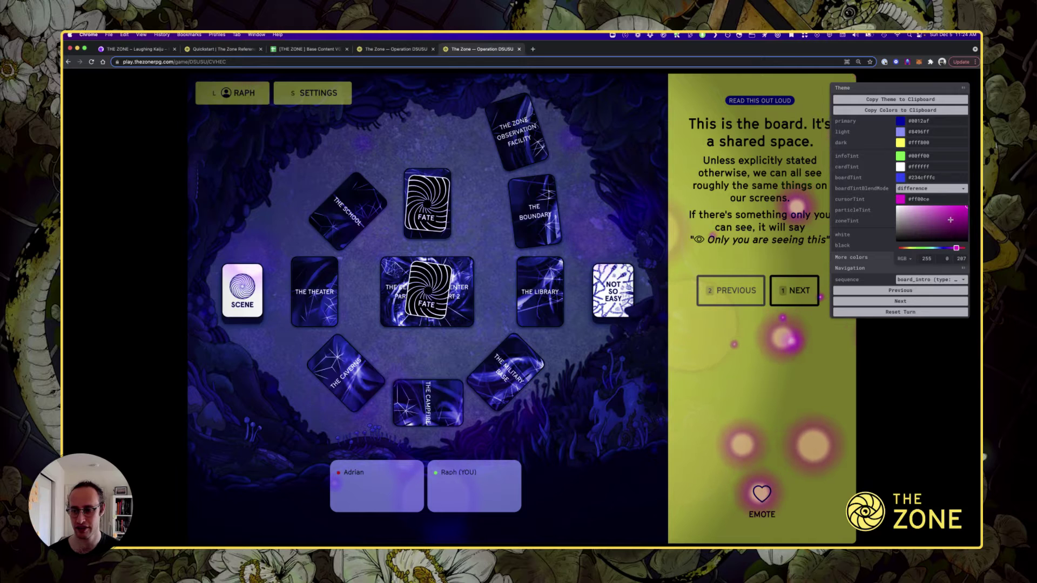
{"action": "left_click", "coordinate": [931, 206]}
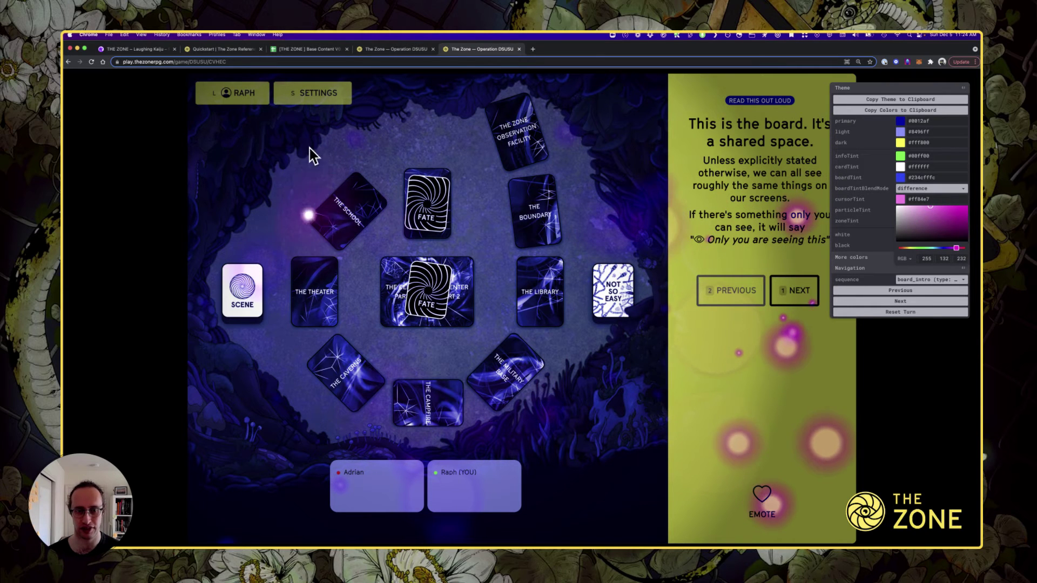
{"action": "left_click", "coordinate": [888, 215]}
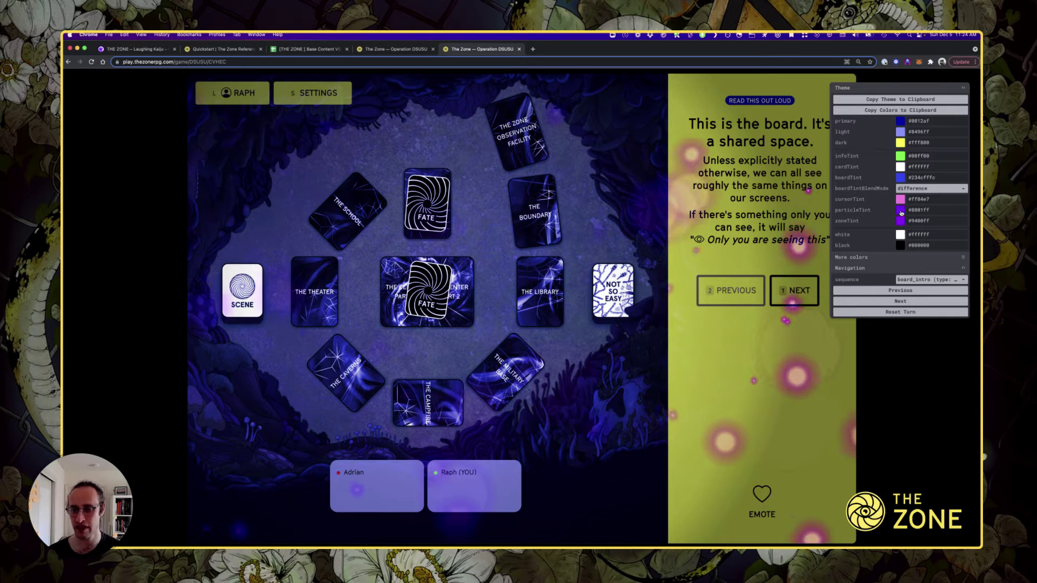
Set the theme's particle tint to bright blue #1901ff
{"action": "left_click", "coordinate": [901, 214]}
{"action": "left_click", "coordinate": [943, 259]}
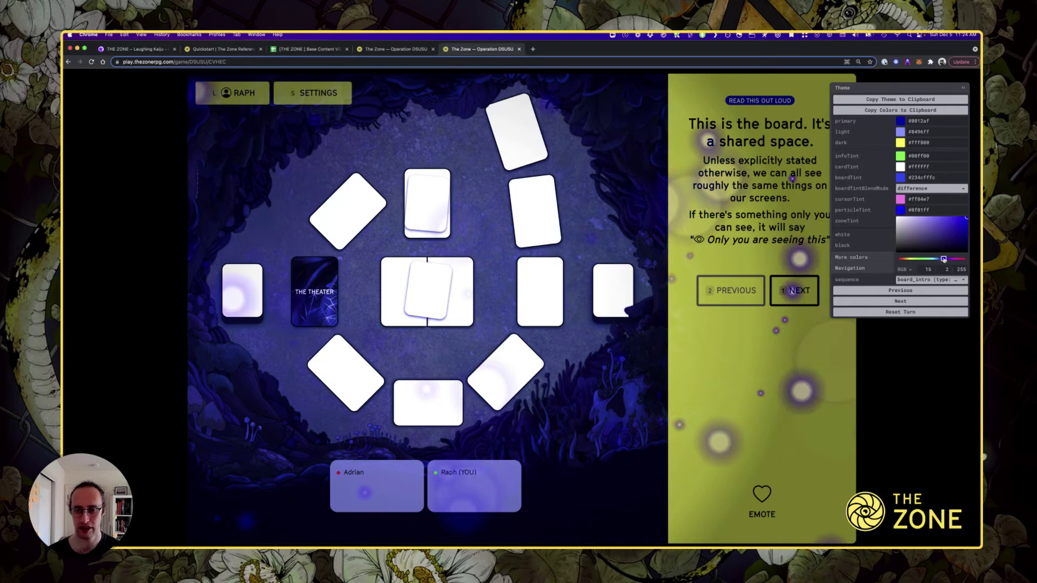
{"action": "left_click_drag", "start_coordinate": [944, 259], "coordinate": [945, 259]}
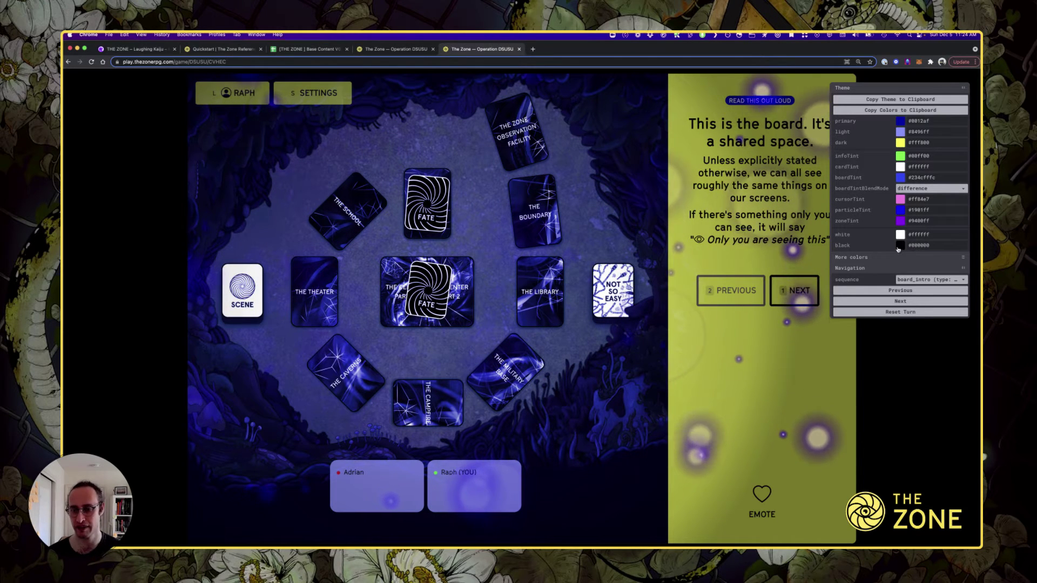
Set the theme's black colour to dark olive green #3f4900
{"action": "left_click", "coordinate": [900, 246]}
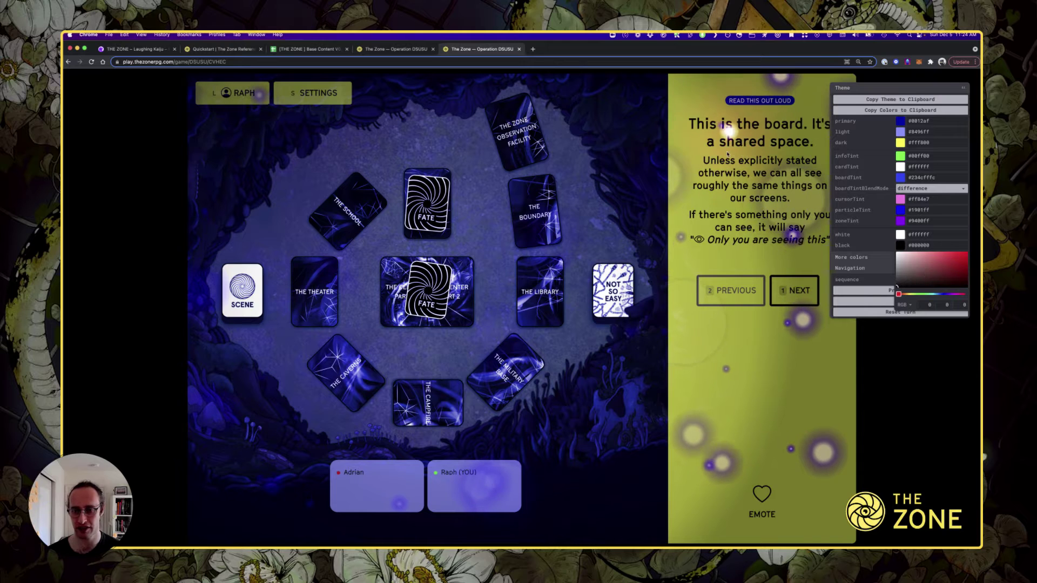
{"action": "left_click", "coordinate": [968, 286]}
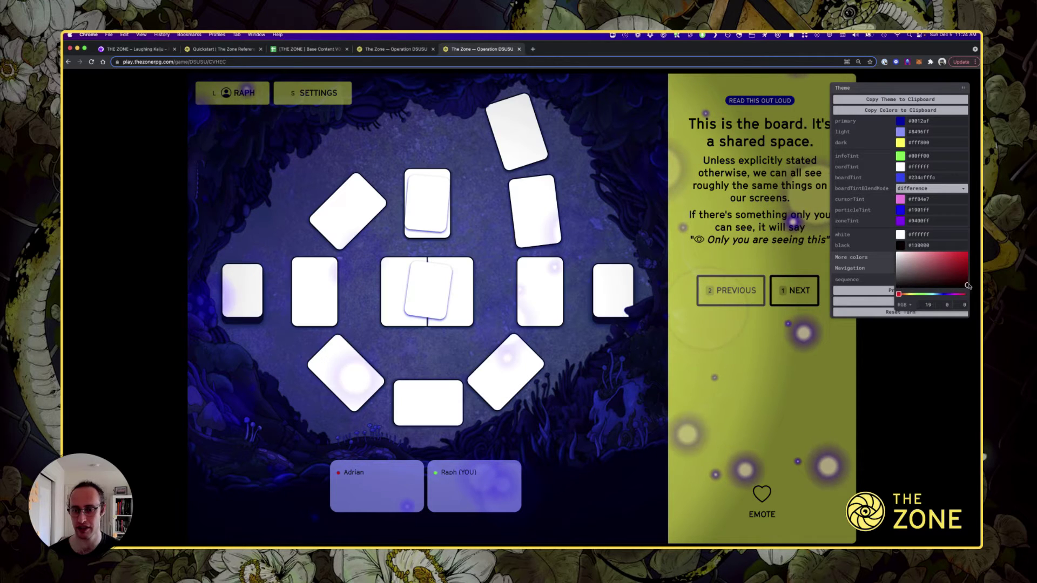
{"action": "left_click_drag", "start_coordinate": [967, 286], "coordinate": [968, 277]}
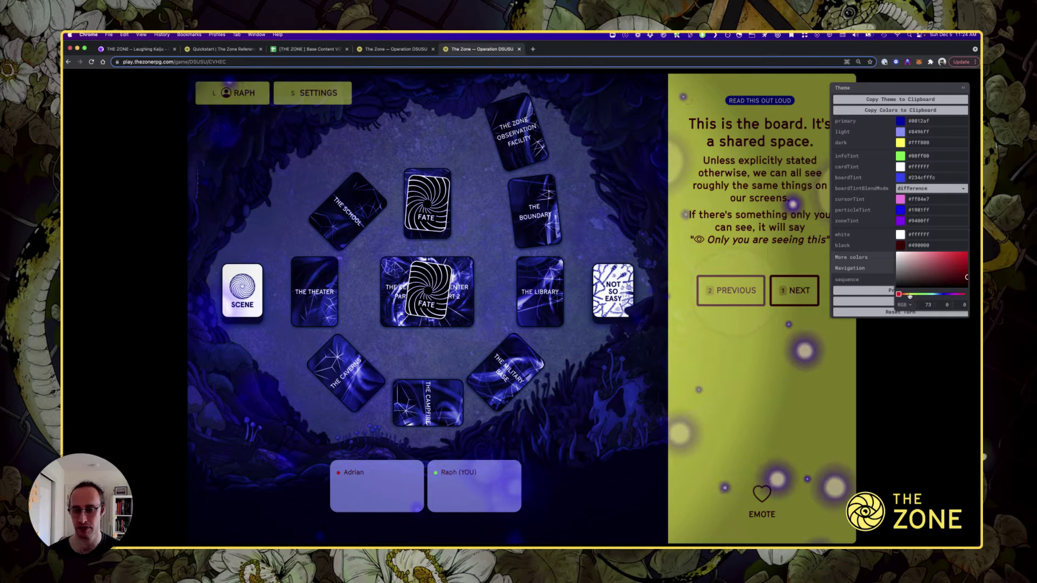
{"action": "left_click_drag", "start_coordinate": [910, 295], "coordinate": [912, 296]}
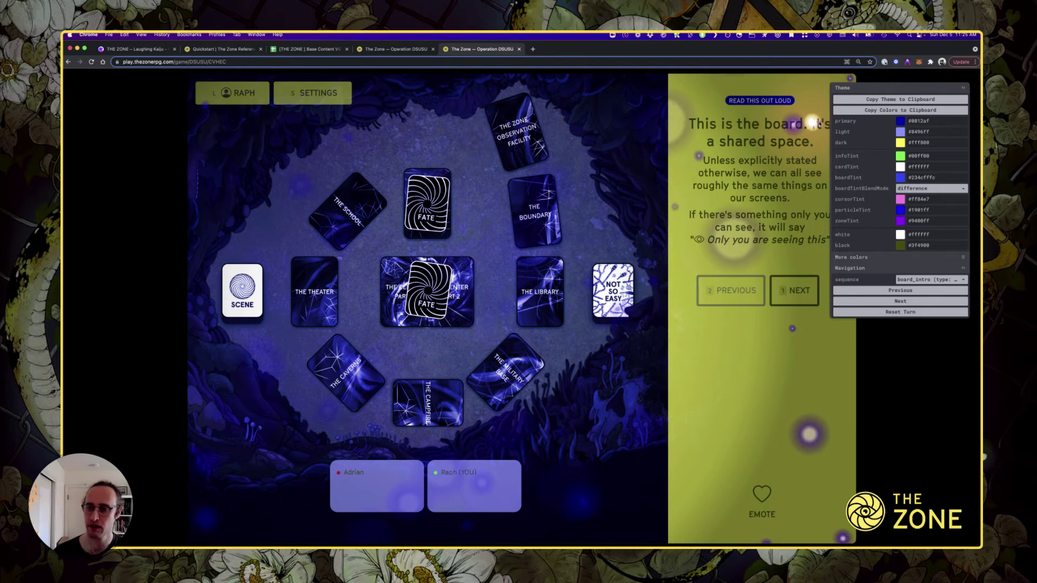
Copy the theme's colours to the clipboard and switch to the base content spreadsheet
{"action": "left_click", "coordinate": [889, 111]}
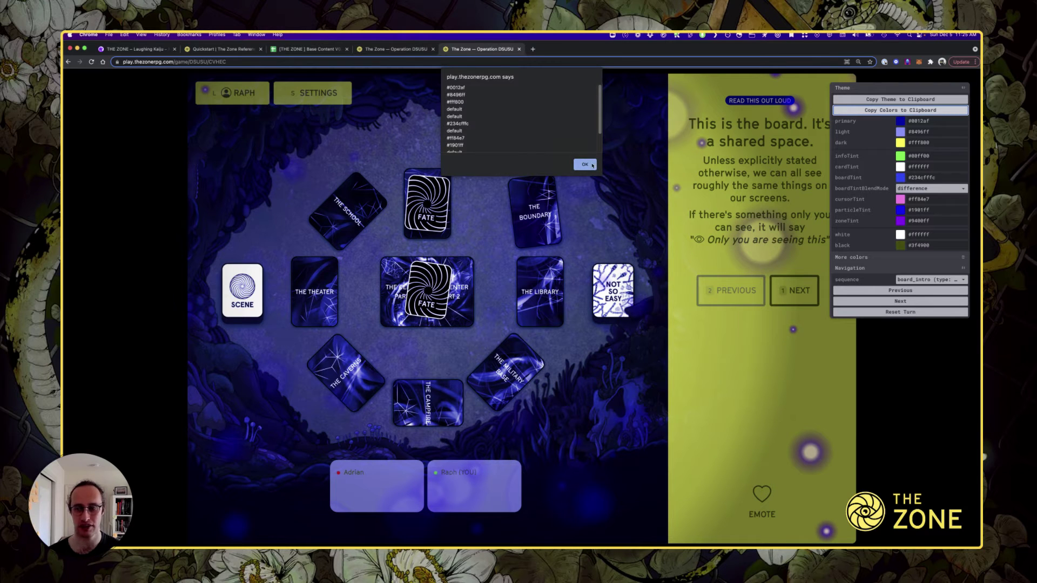
{"action": "left_click", "coordinate": [586, 165]}
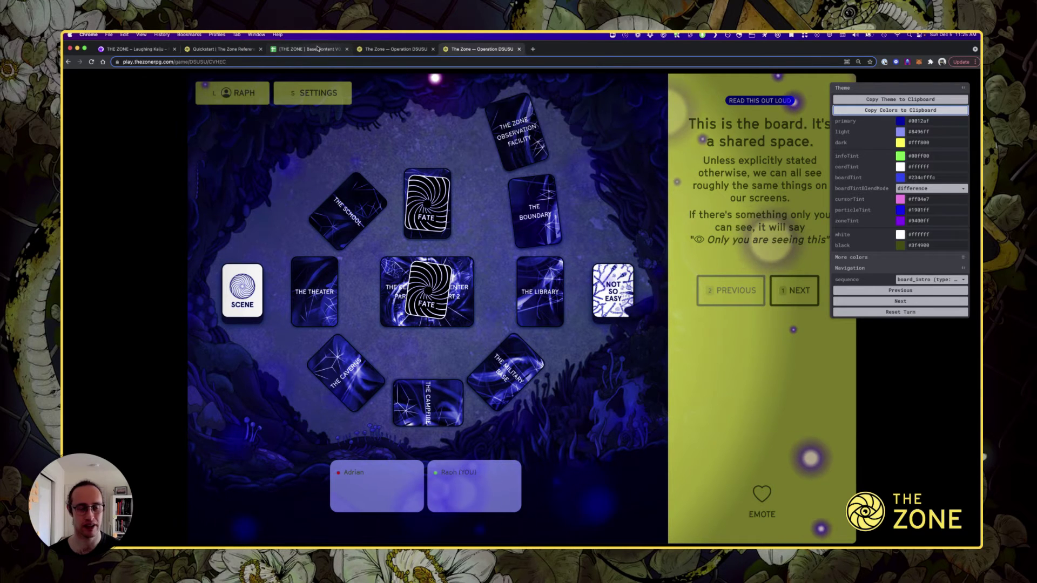
{"action": "left_click", "coordinate": [308, 50]}
{"action": "left_click", "coordinate": [312, 199]}
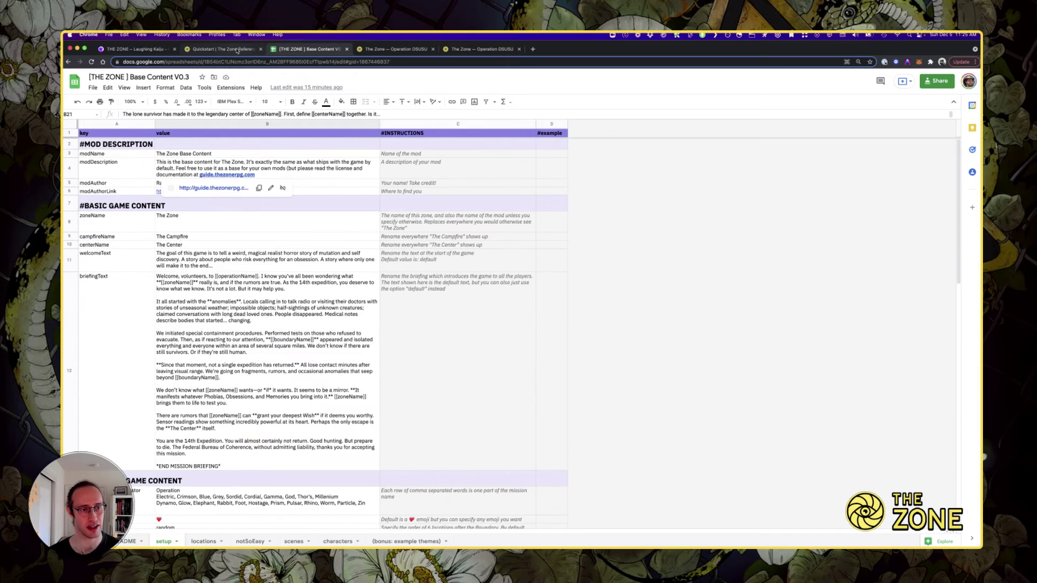
Open the Overview page of The Zone Reference's modding section and highlight the base content spreadsheet link
{"action": "left_click", "coordinate": [237, 49]}
{"action": "scroll", "coordinate": [567, 270], "scroll_direction": "up", "scroll_amount": 15}
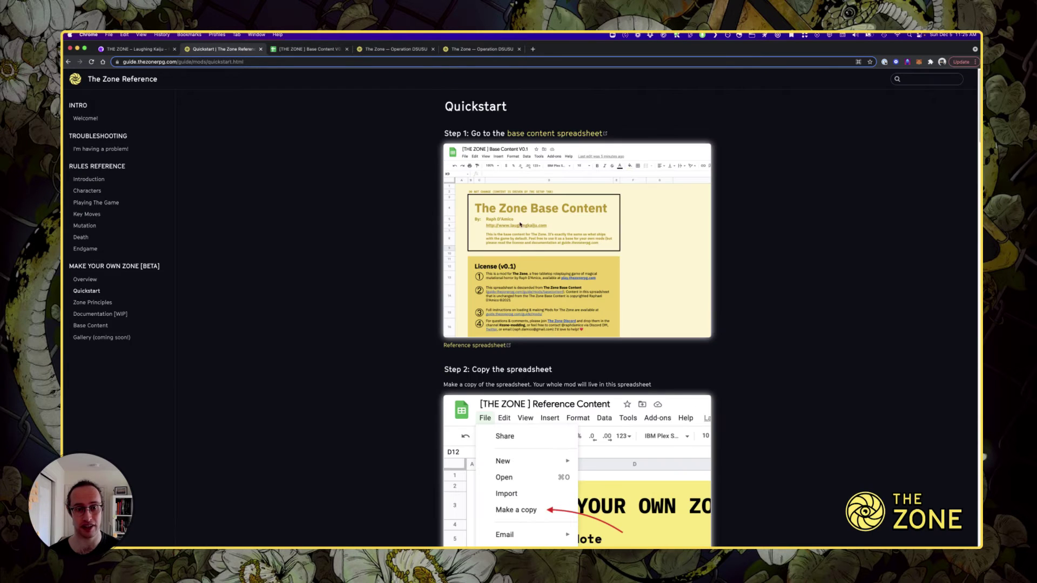
{"action": "left_click", "coordinate": [78, 281]}
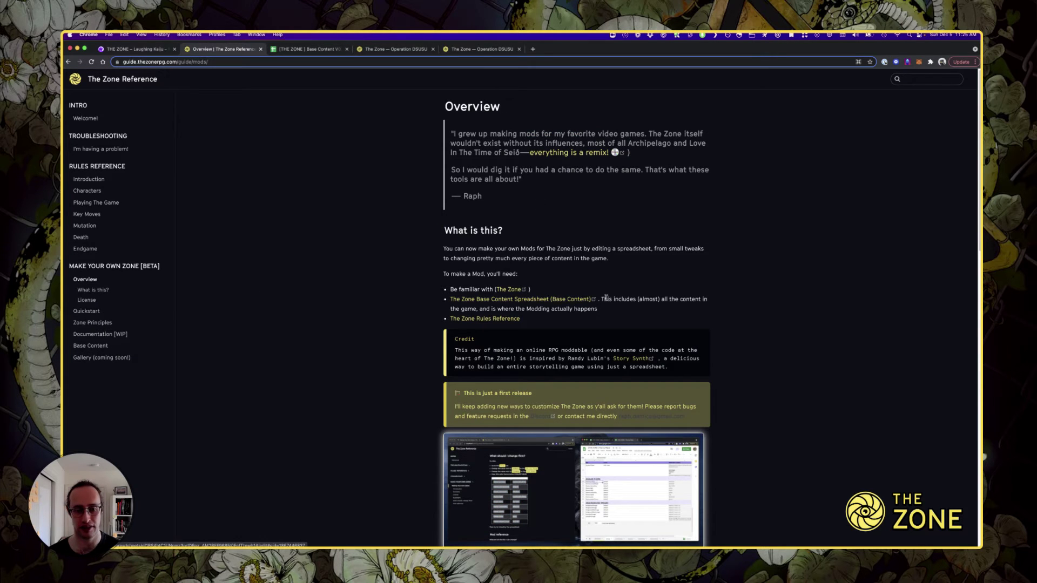
{"action": "left_click_drag", "start_coordinate": [606, 298], "coordinate": [439, 299]}
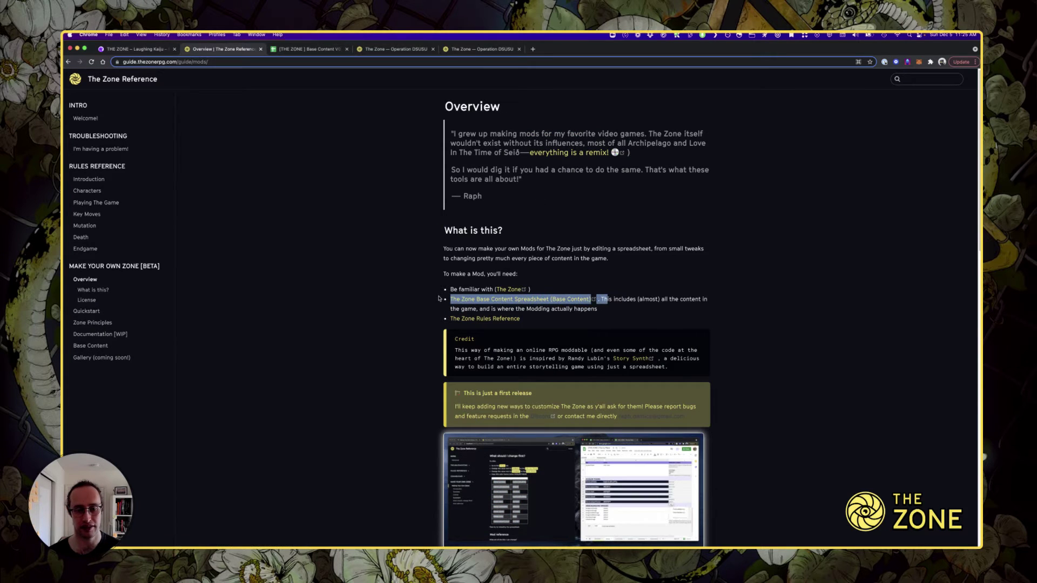
Make a copy of the base content spreadsheet named "[THE ZONE ] Abyss Mod"
{"action": "left_click", "coordinate": [315, 51]}
{"action": "left_click", "coordinate": [93, 87]}
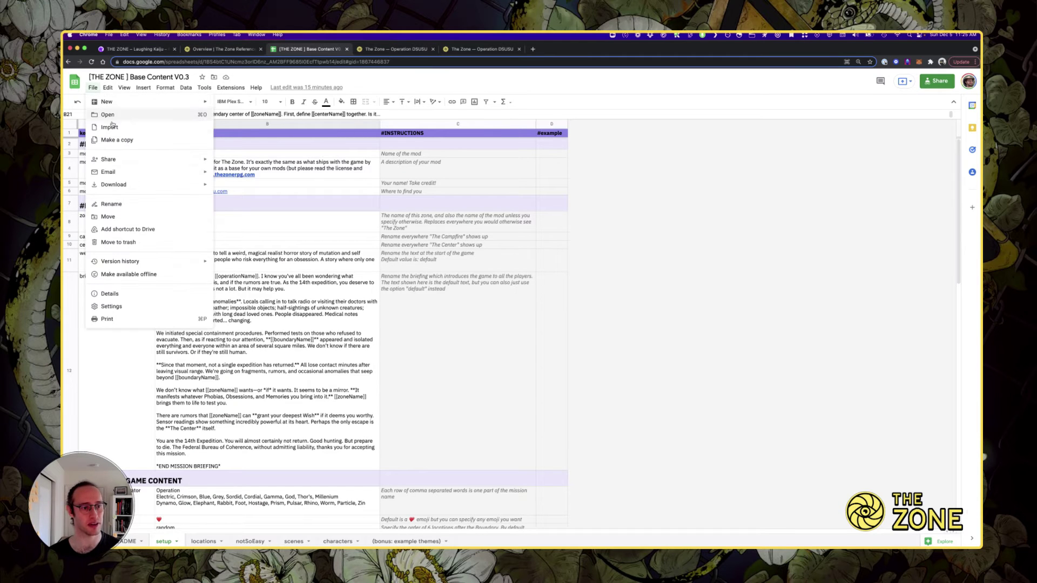
{"action": "left_click", "coordinate": [122, 142]}
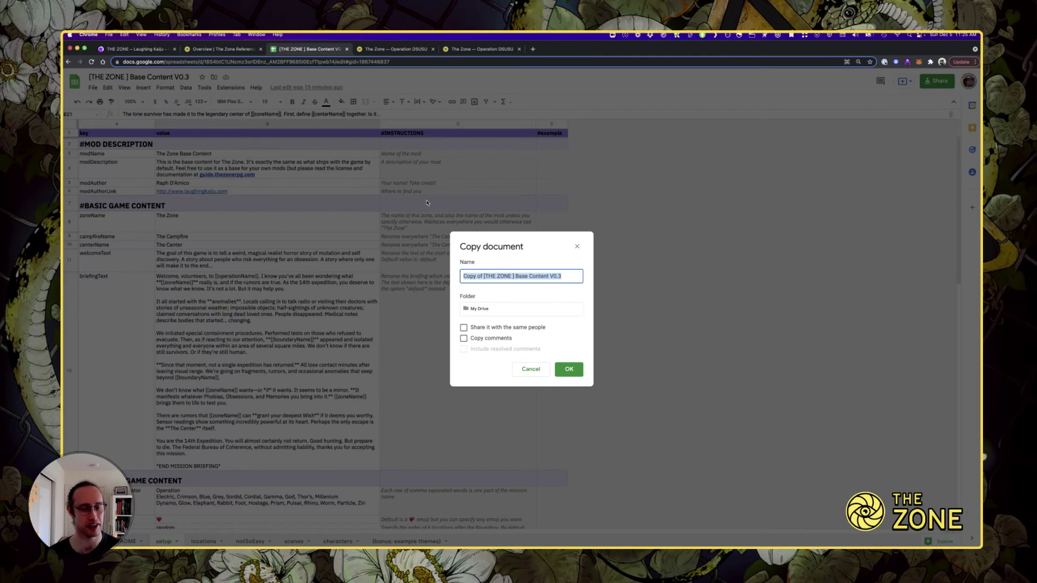
{"action": "key", "text": "Right"}
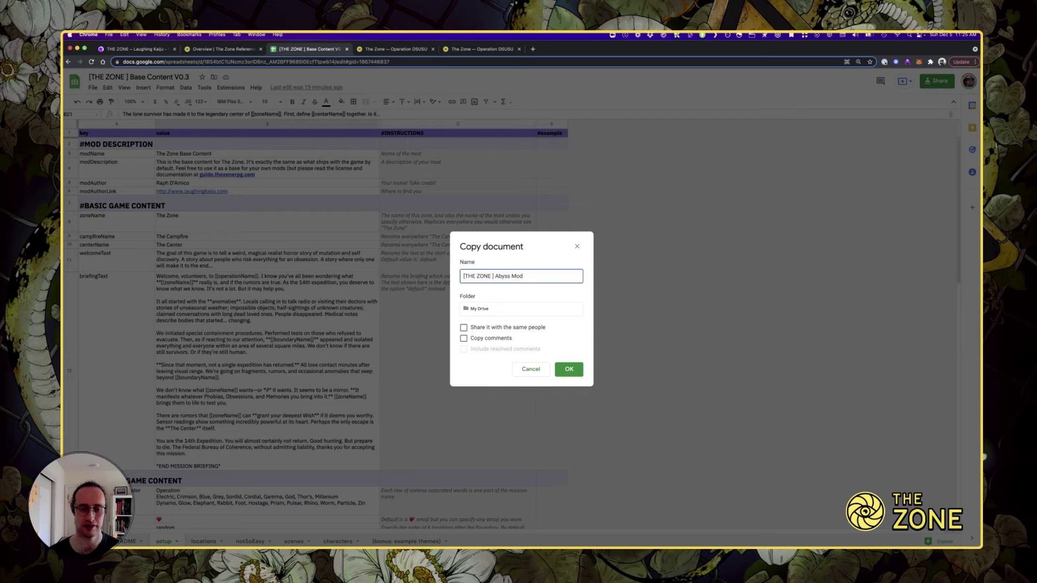
{"action": "key", "text": "Return"}
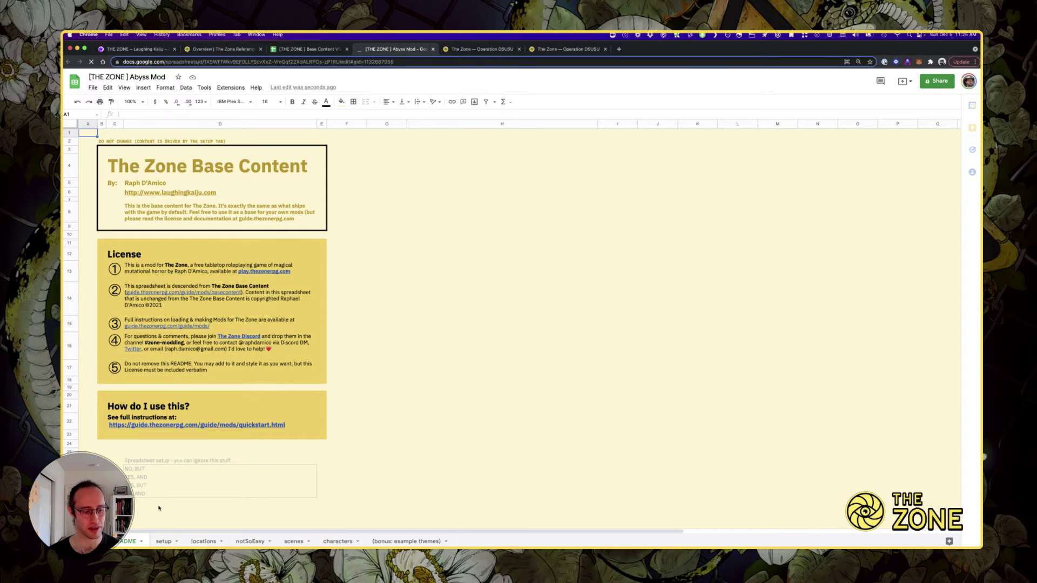
Go to the COLOR THEME section of the setup sheet and try to paste at the theme-primary value cell
{"action": "left_click", "coordinate": [164, 541]}
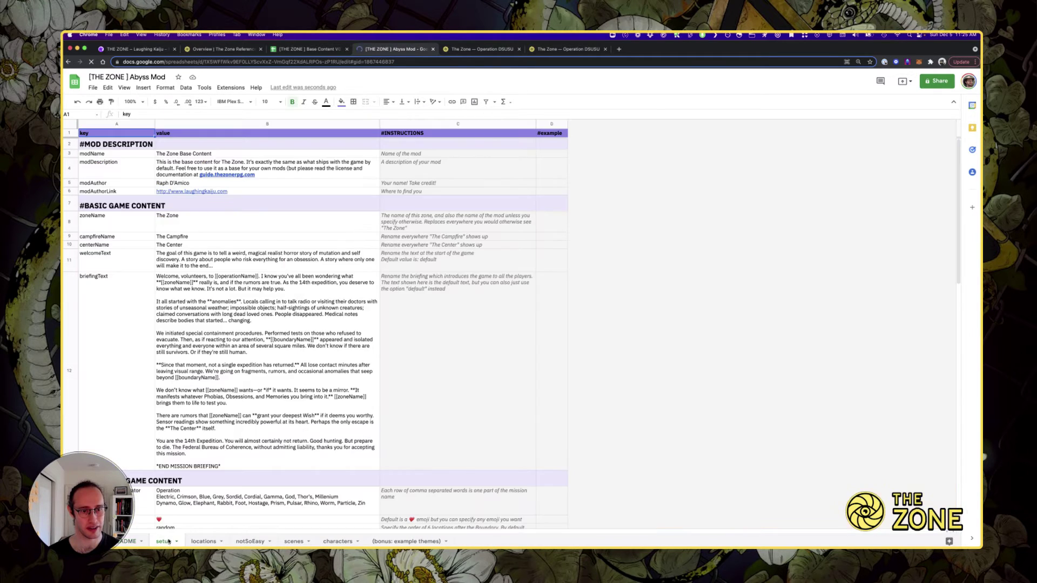
{"action": "scroll", "coordinate": [285, 324], "scroll_direction": "down", "scroll_amount": 8}
{"action": "scroll", "coordinate": [286, 324], "scroll_direction": "down", "scroll_amount": 4}
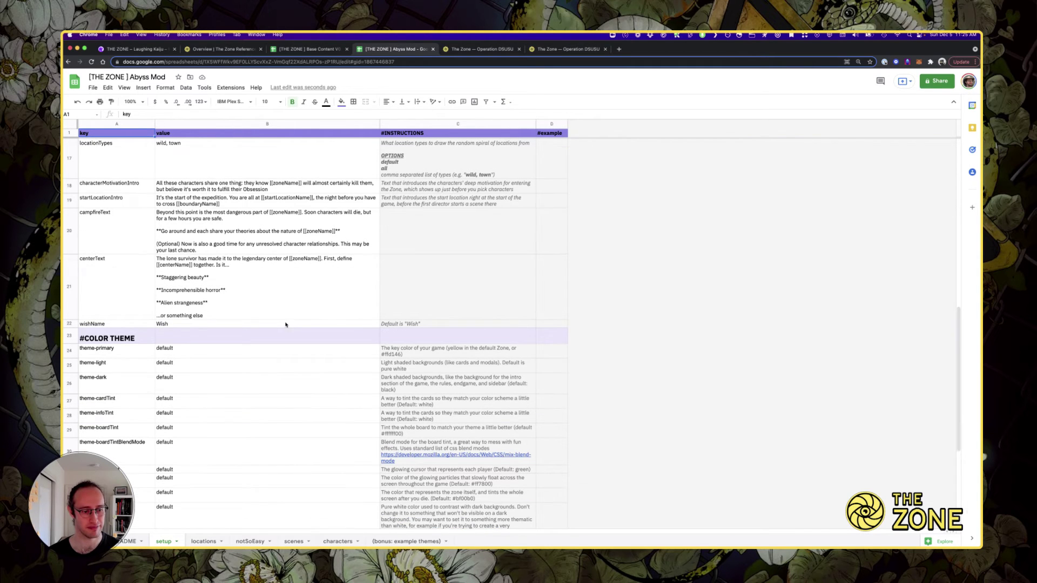
{"action": "left_click", "coordinate": [265, 351]}
{"action": "scroll", "coordinate": [265, 359], "scroll_direction": "down", "scroll_amount": 1}
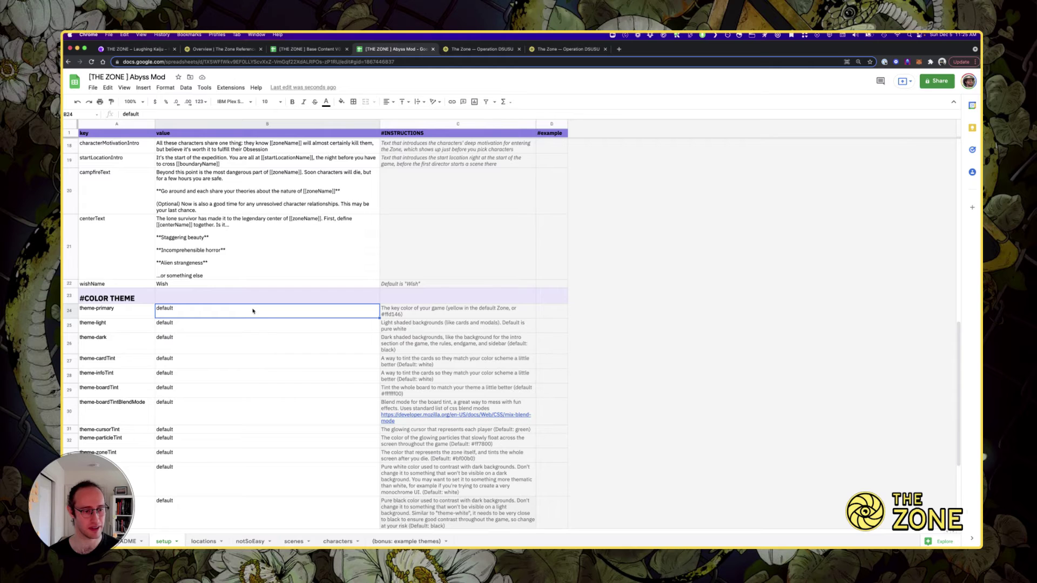
{"action": "scroll", "coordinate": [253, 312], "scroll_direction": "down", "scroll_amount": 4}
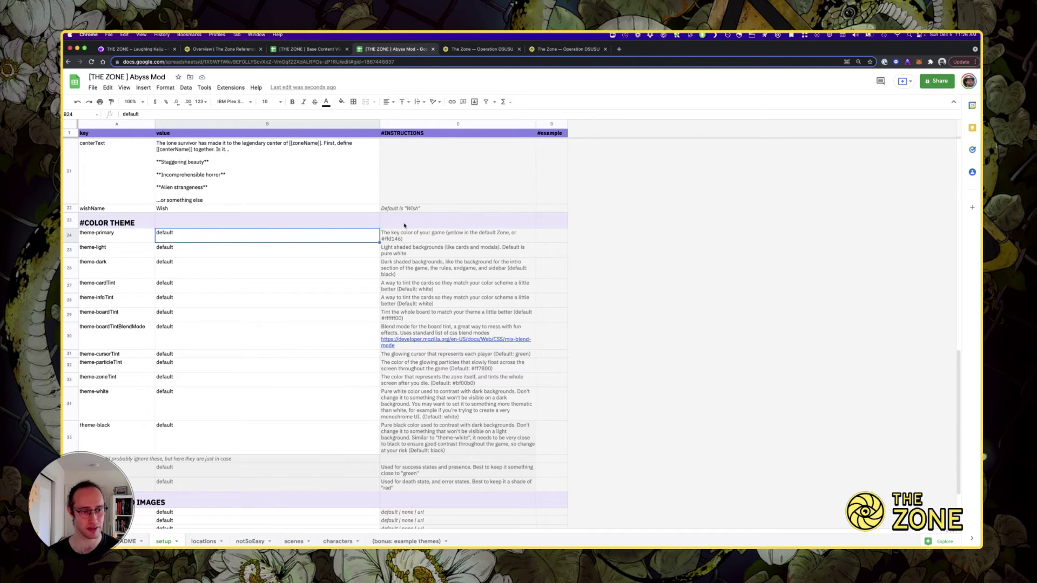
{"action": "key", "text": "super+v"}
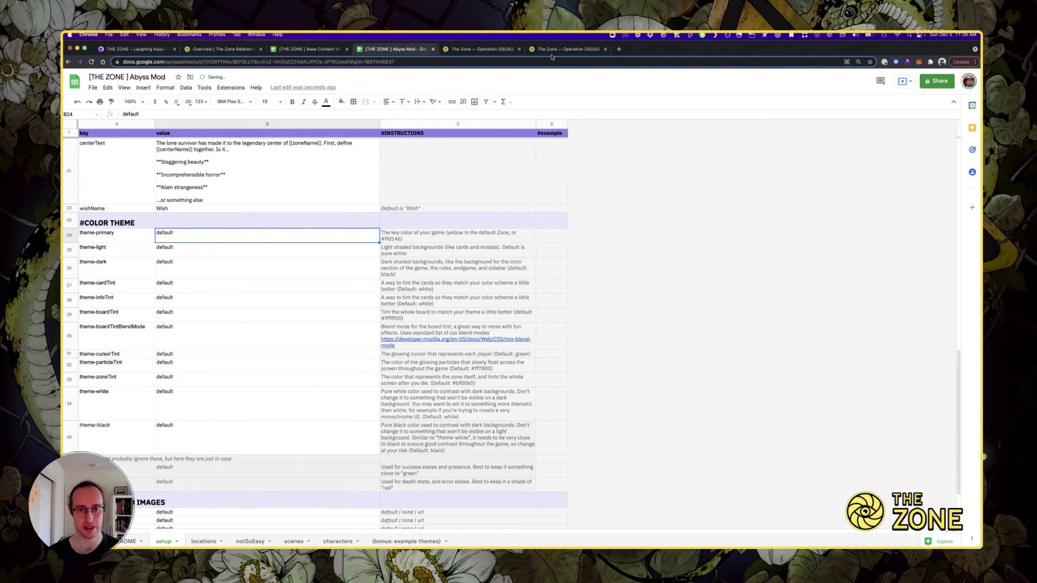
Copy the colours from the game's theme console again and paste them into the Abyss Mod's COLOR THEME values, starting at theme-primary
{"action": "left_click", "coordinate": [562, 50]}
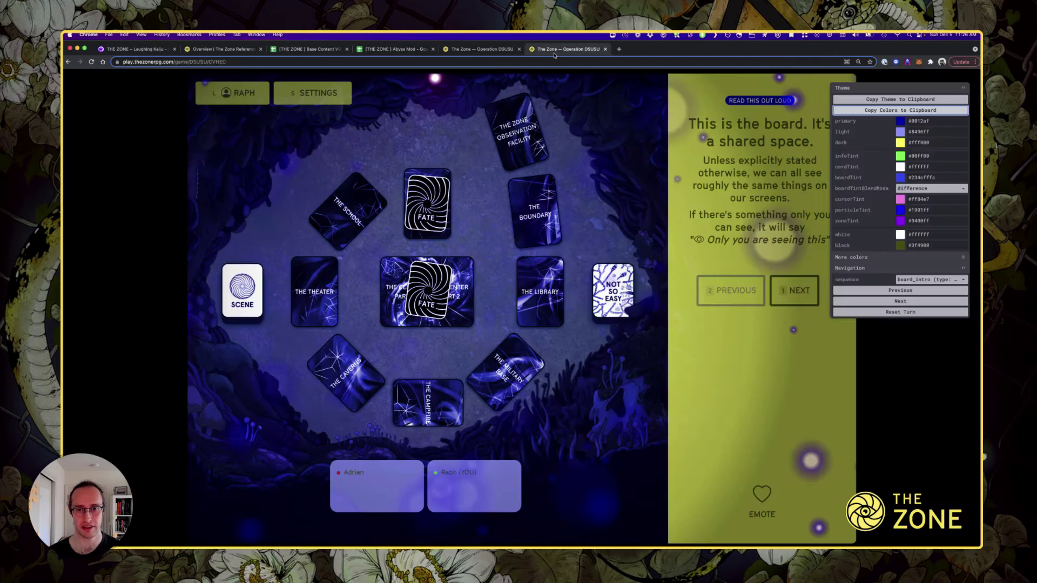
{"action": "left_click", "coordinate": [939, 112]}
{"action": "left_click", "coordinate": [585, 165]}
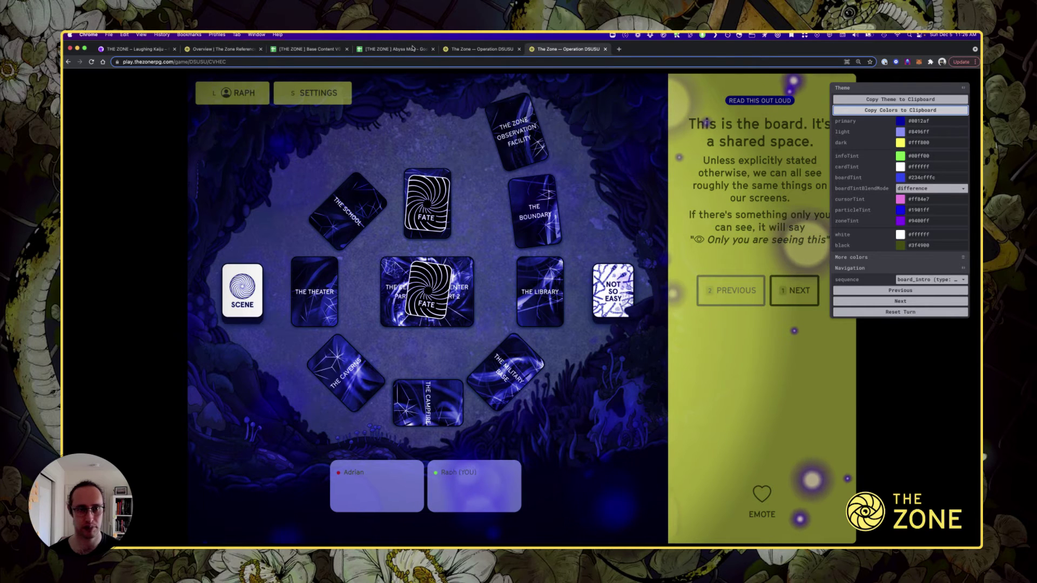
{"action": "left_click", "coordinate": [395, 49]}
{"action": "key", "text": "super+v"}
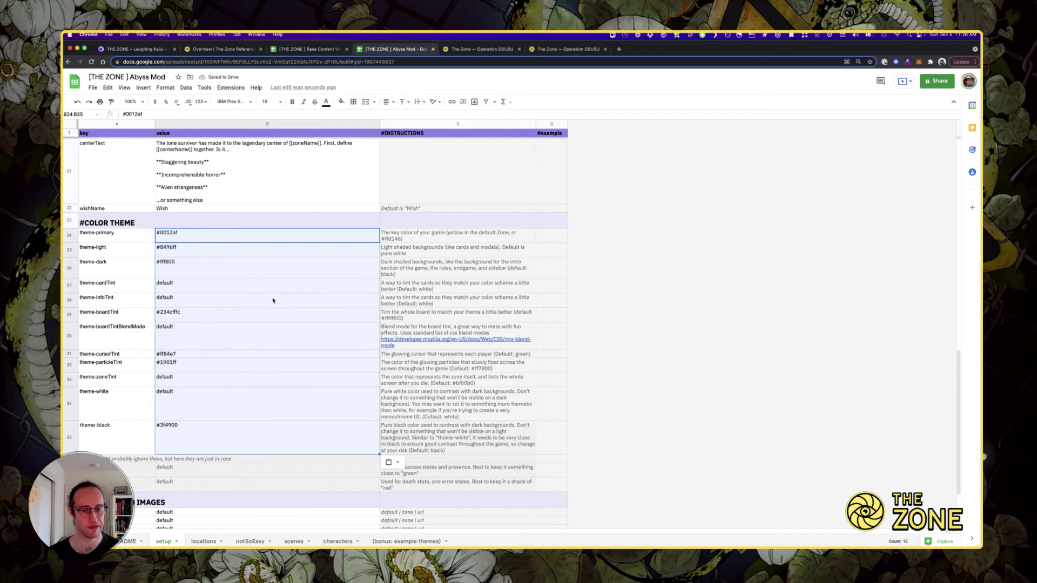
Share the Abyss Mod spreadsheet with anyone with the link as viewer and copy its link
{"action": "left_click", "coordinate": [940, 82]}
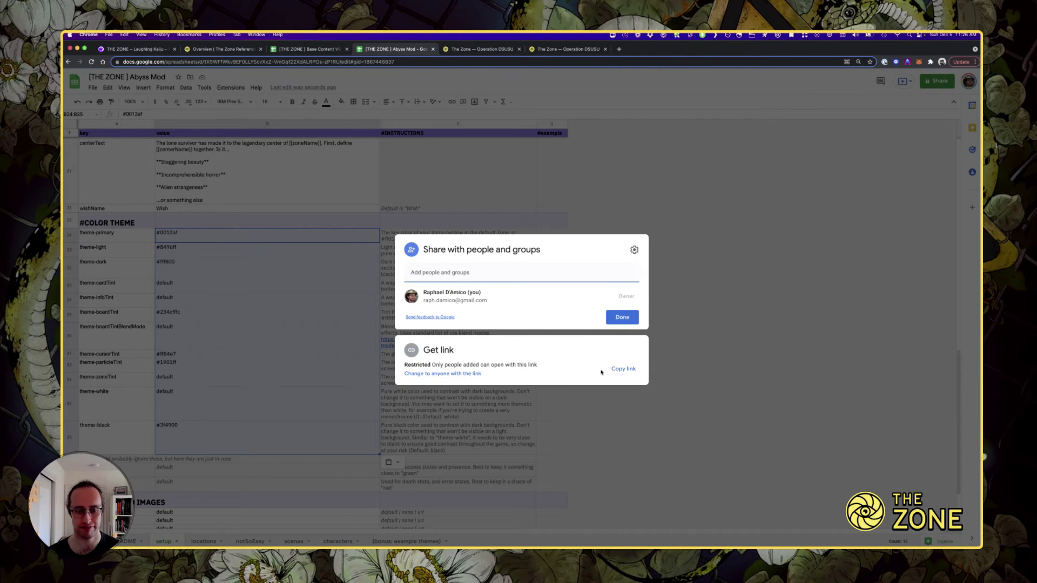
{"action": "left_click", "coordinate": [464, 373]}
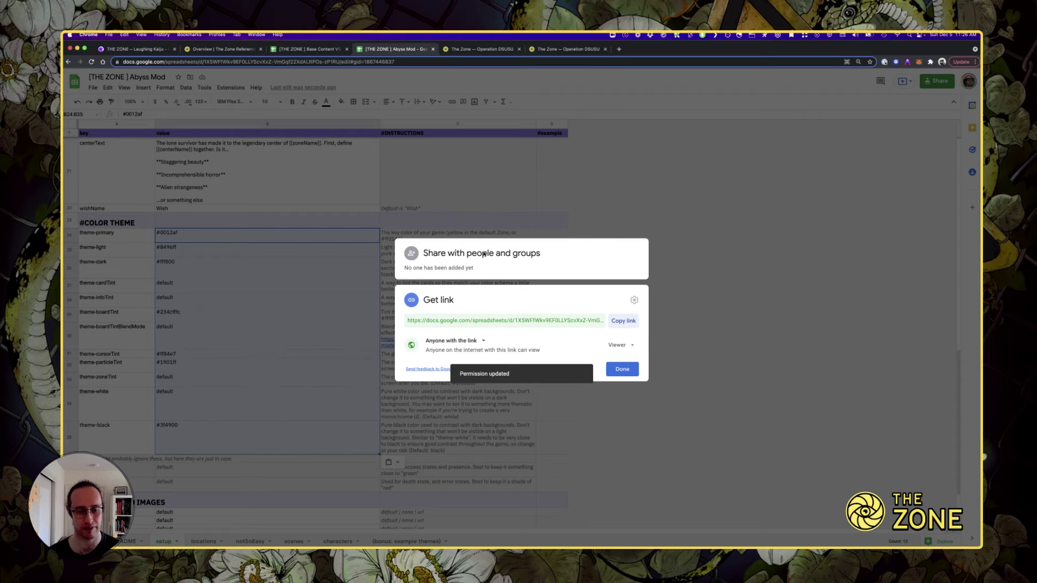
{"action": "left_click", "coordinate": [629, 326]}
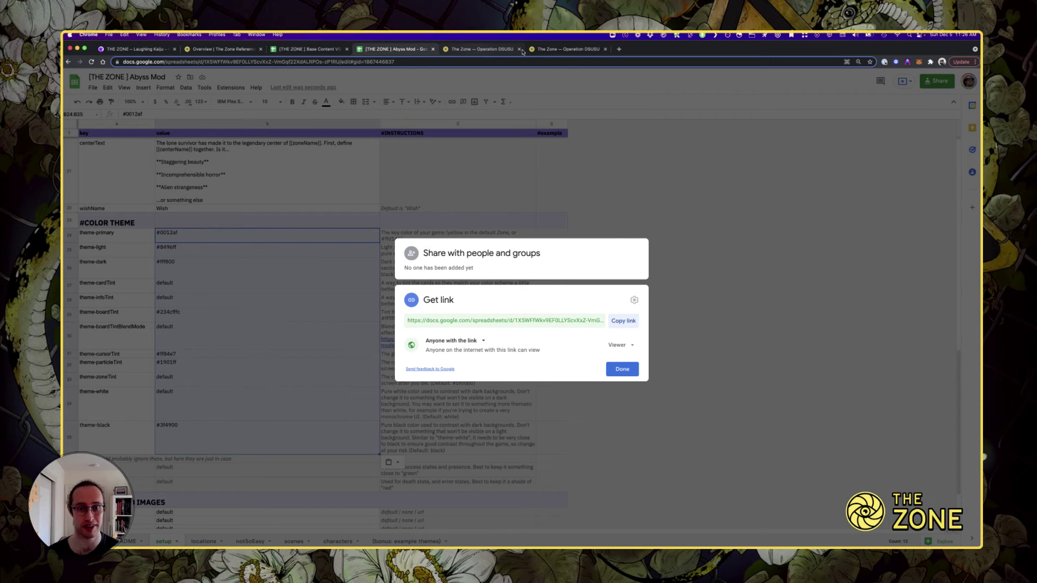
Paste the spreadsheet link into the mod field on the game's lobby page and load the mod
{"action": "left_click", "coordinate": [522, 52]}
{"action": "scroll", "coordinate": [554, 109], "scroll_direction": "up", "scroll_amount": 5}
{"action": "scroll", "coordinate": [543, 242], "scroll_direction": "down", "scroll_amount": 6}
{"action": "left_click", "coordinate": [448, 144]}
{"action": "key", "text": "super+v"}
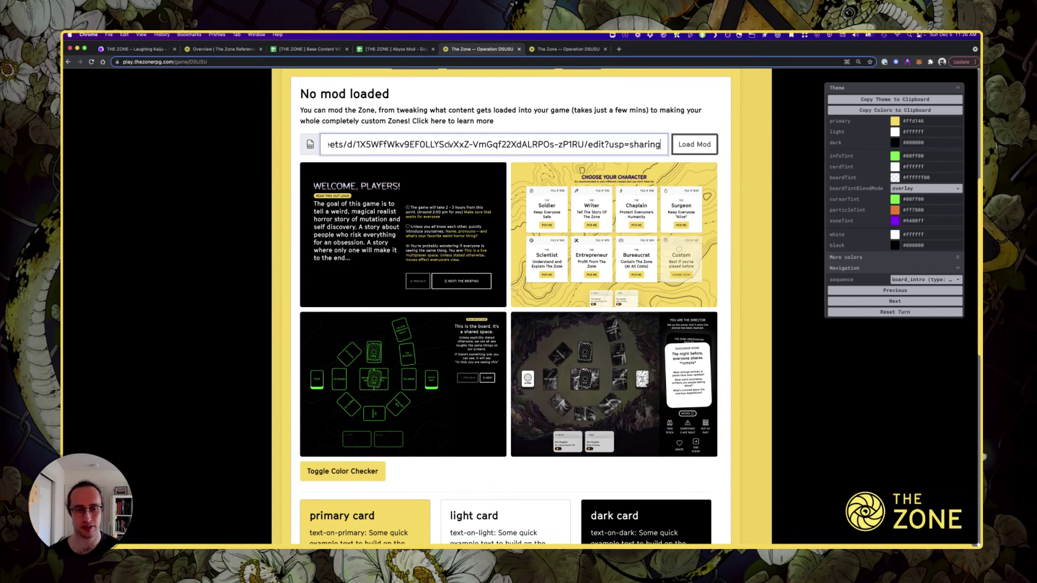
{"action": "left_click", "coordinate": [710, 147]}
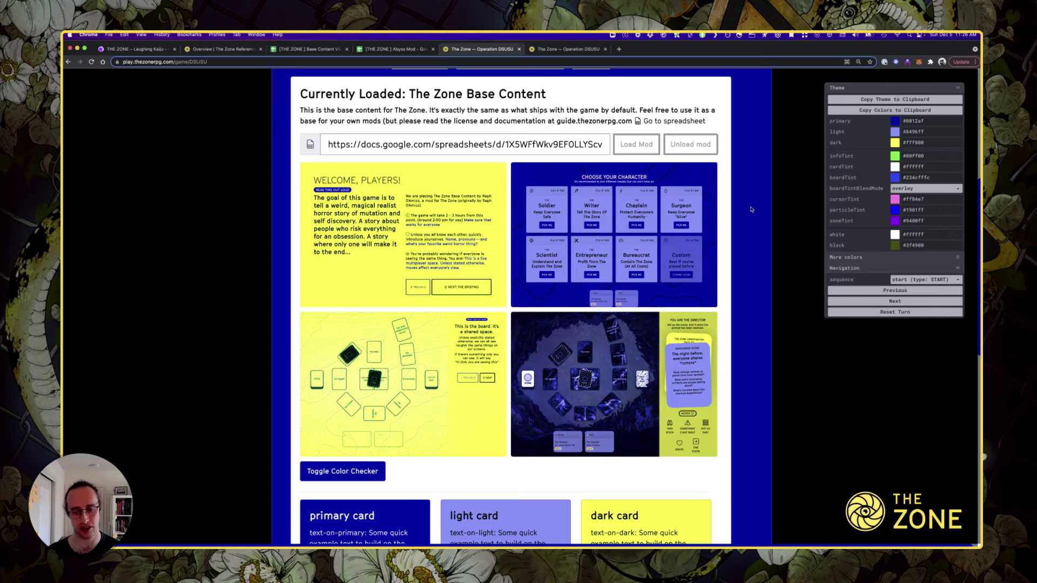
Try other primary colours for the loaded theme, from a darker blue through other hues to green
{"action": "left_click", "coordinate": [895, 126]}
{"action": "left_click_drag", "start_coordinate": [927, 145], "coordinate": [973, 151]}
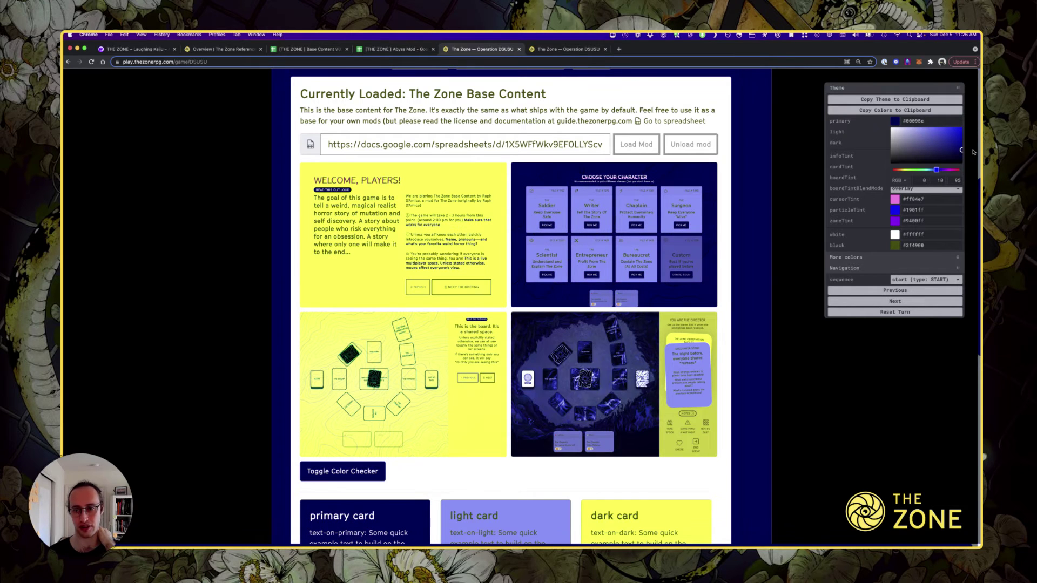
{"action": "left_click", "coordinate": [947, 171]}
{"action": "left_click", "coordinate": [954, 170]}
{"action": "left_click_drag", "start_coordinate": [943, 171], "coordinate": [928, 170]}
{"action": "left_click", "coordinate": [939, 170]}
{"action": "left_click", "coordinate": [917, 171]}
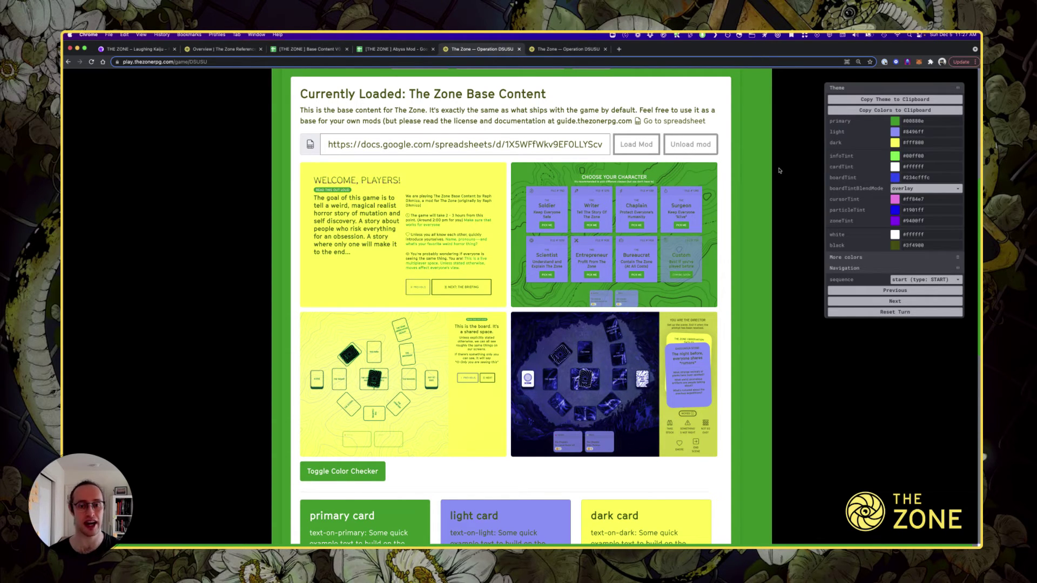
Reload the game page and check the theme previews of the loaded mod
{"action": "key", "text": "super+r"}
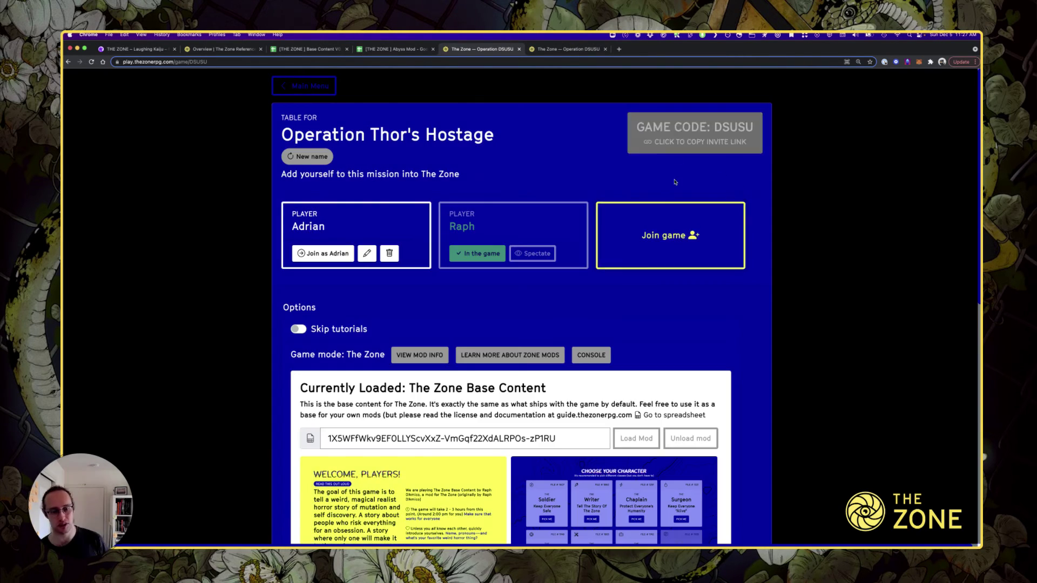
{"action": "scroll", "coordinate": [675, 182], "scroll_direction": "down", "scroll_amount": 10}
{"action": "scroll", "coordinate": [665, 213], "scroll_direction": "up", "scroll_amount": 4}
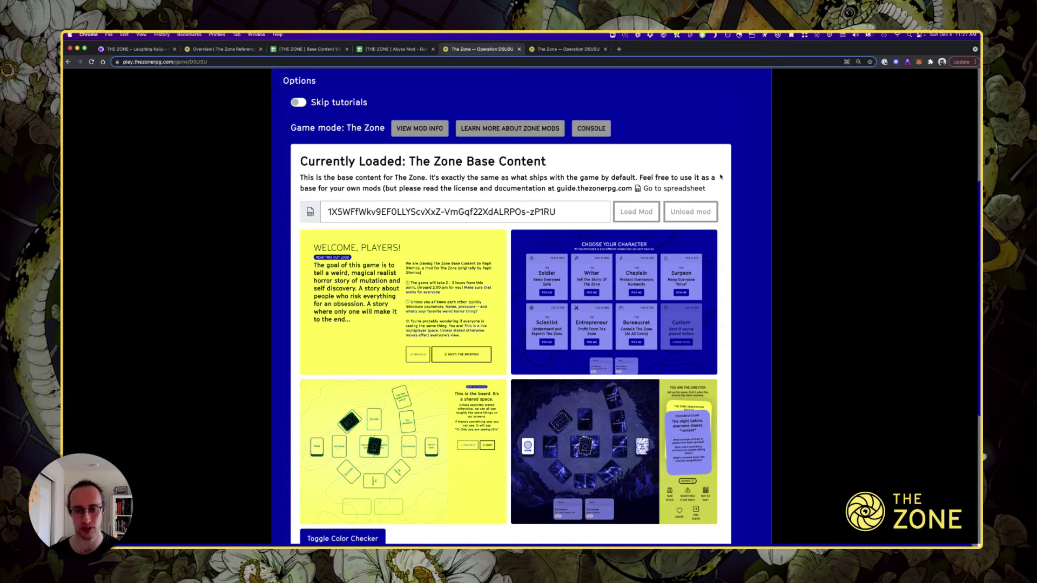
{"action": "scroll", "coordinate": [720, 177], "scroll_direction": "down", "scroll_amount": 1}
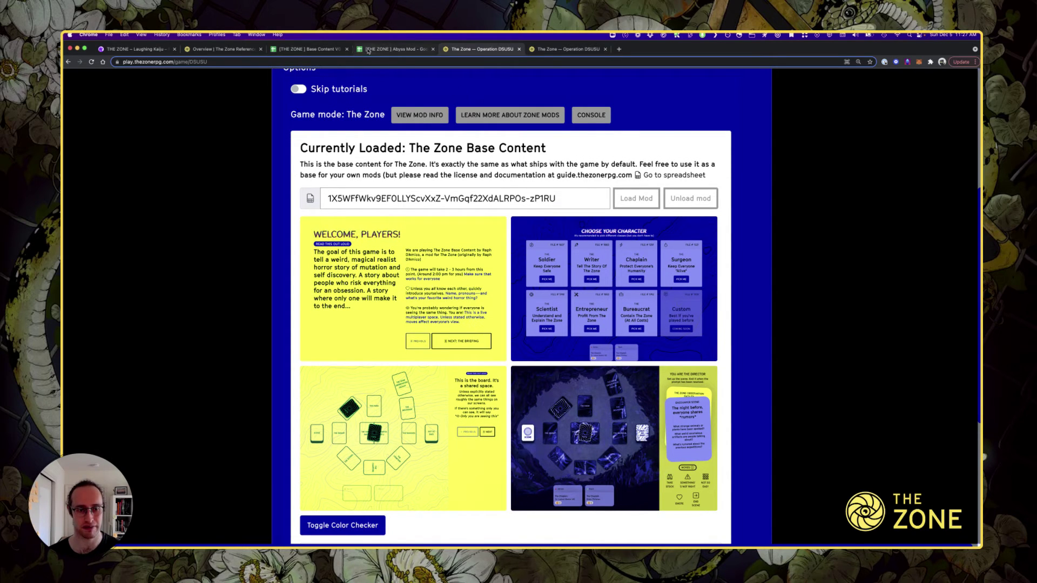
{"action": "right_click", "coordinate": [678, 125]}
{"action": "left_click", "coordinate": [716, 238]}
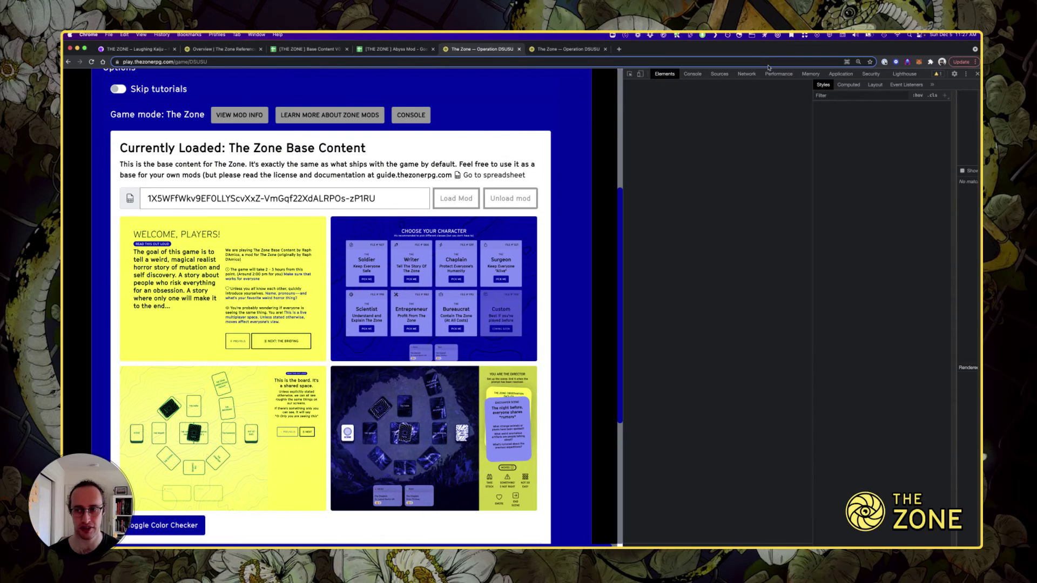
{"action": "left_click", "coordinate": [977, 74]}
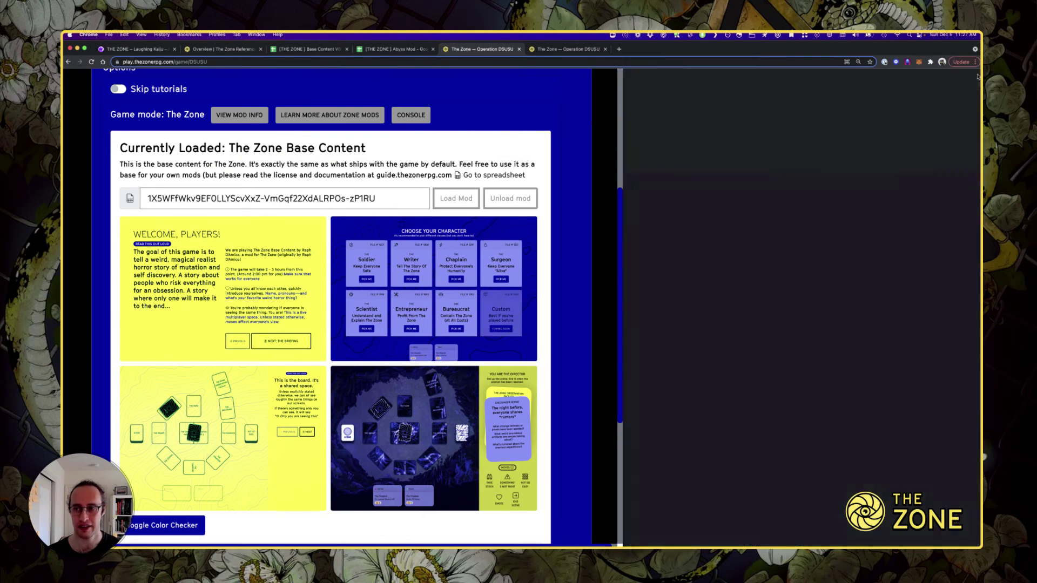
Open the game's theme console and set the dark colour to lime #bdff00
{"action": "left_click", "coordinate": [591, 115]}
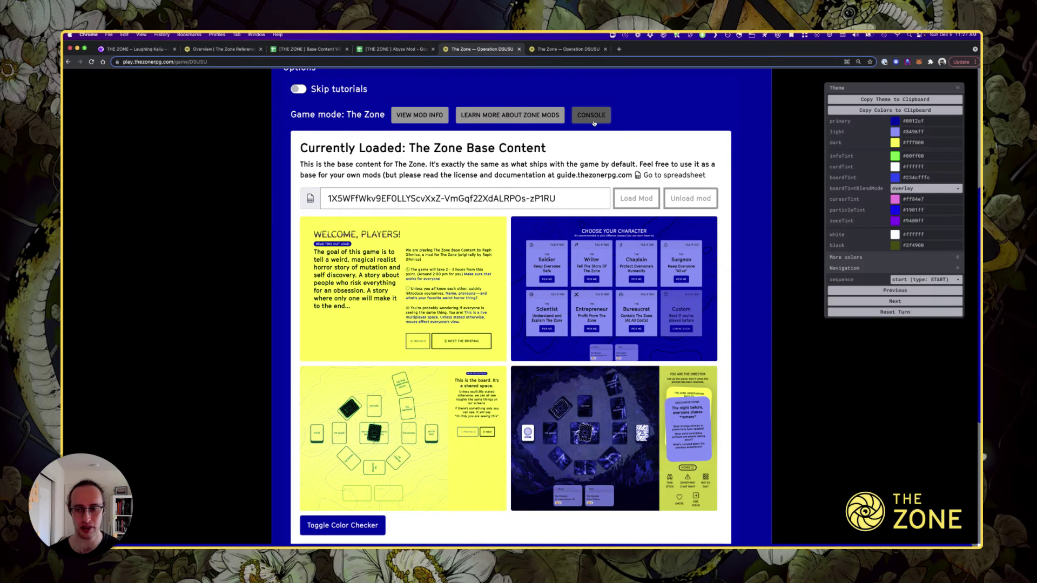
{"action": "left_click", "coordinate": [895, 143]}
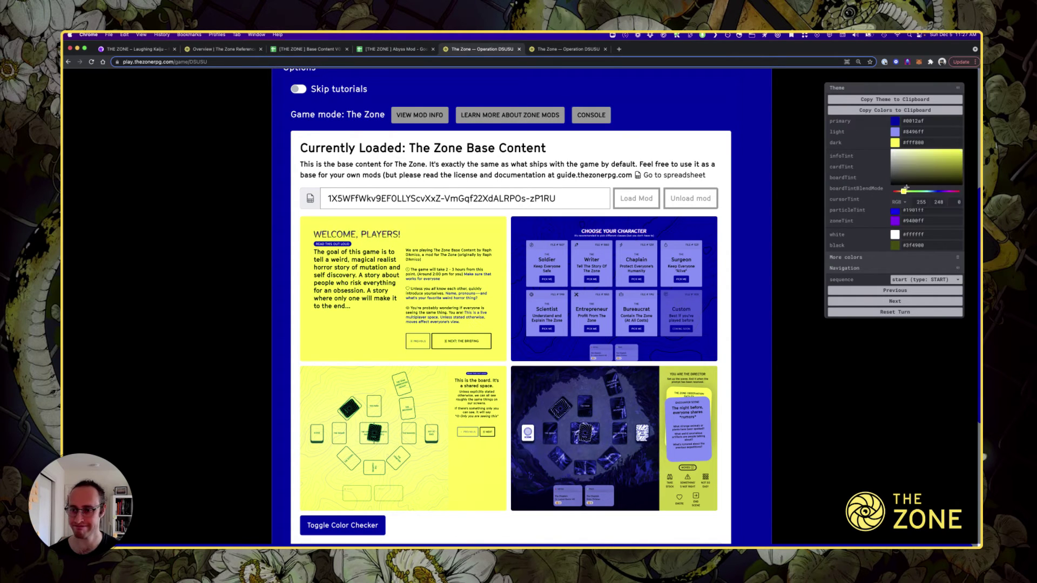
{"action": "left_click_drag", "start_coordinate": [905, 192], "coordinate": [907, 193]}
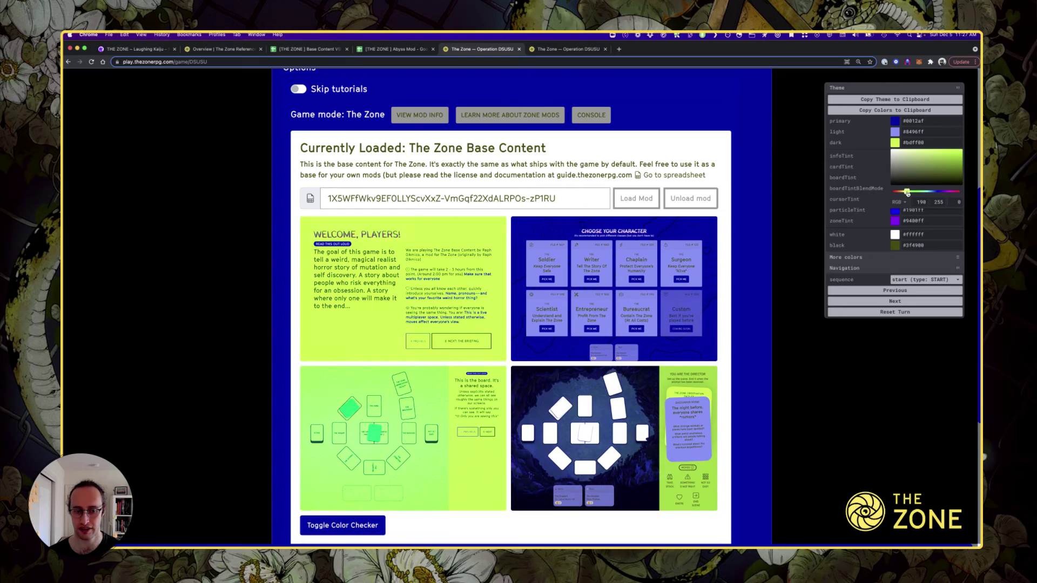
Set the theme's primary colour to dark navy #03003b and its infoTint to magenta #ff00ce
{"action": "left_click", "coordinate": [896, 121]}
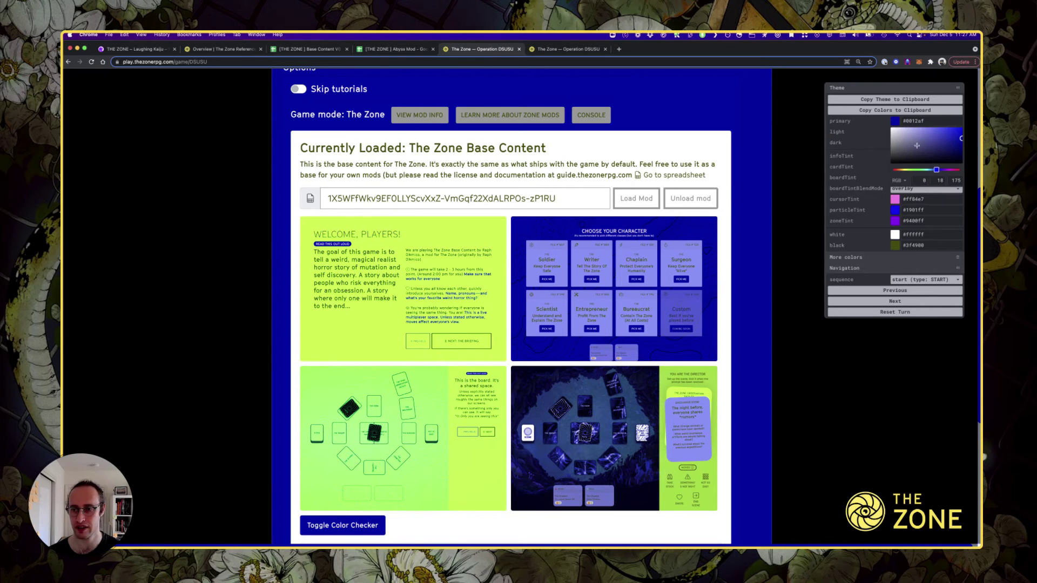
{"action": "left_click_drag", "start_coordinate": [943, 171], "coordinate": [967, 157]}
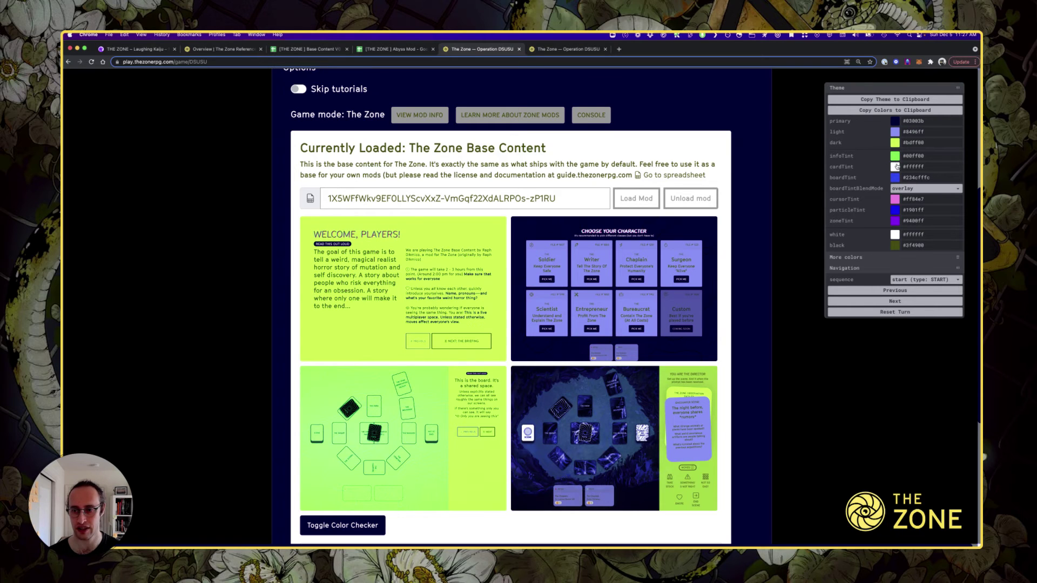
{"action": "left_click", "coordinate": [895, 156]}
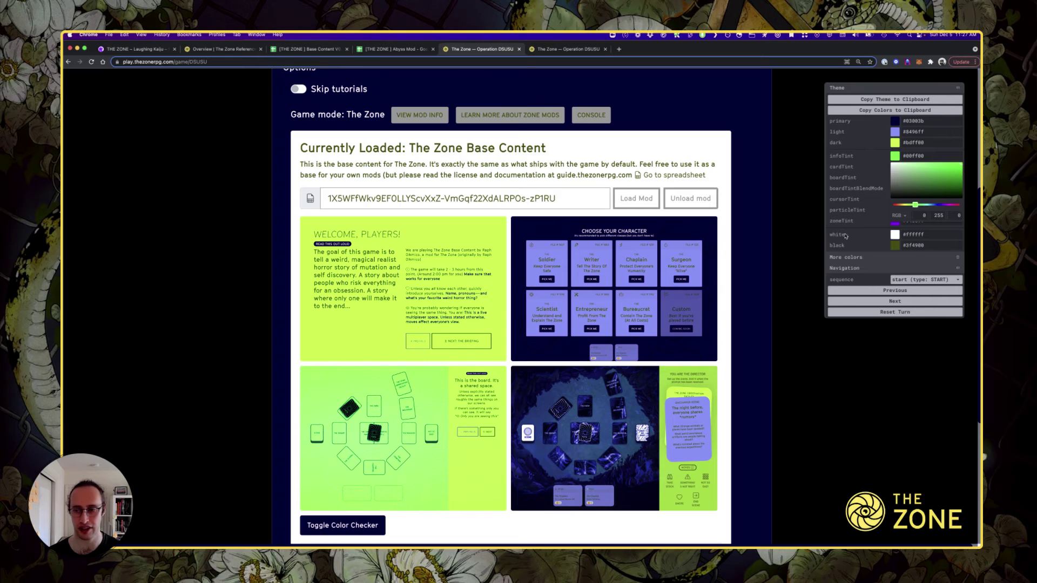
{"action": "left_click_drag", "start_coordinate": [937, 208], "coordinate": [951, 206]}
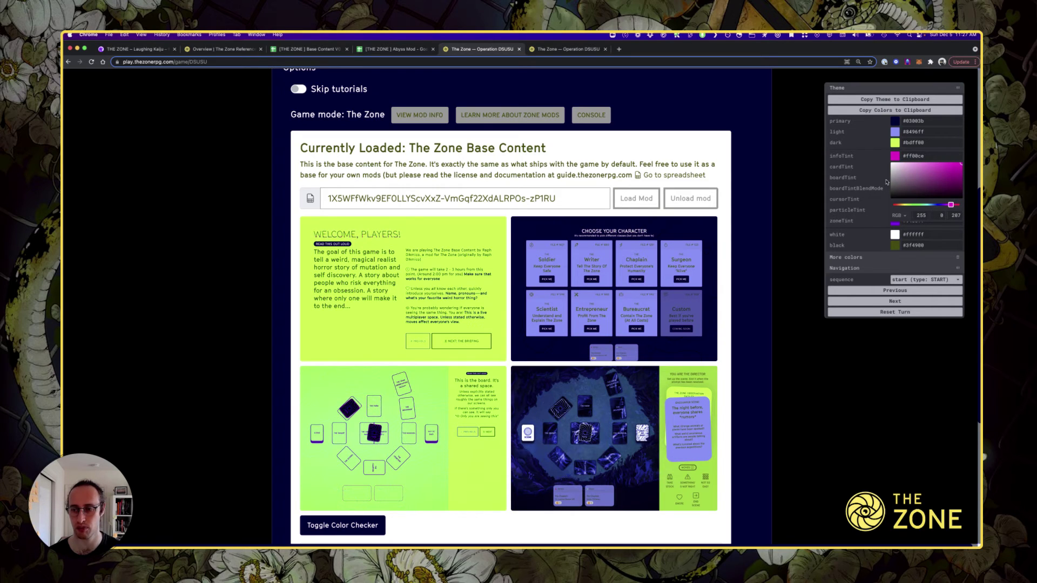
Copy the adjusted theme colours and paste them over the COLOR THEME values in the Abyss Mod spreadsheet, starting at theme-primary
{"action": "left_click", "coordinate": [886, 110]}
{"action": "left_click", "coordinate": [583, 167]}
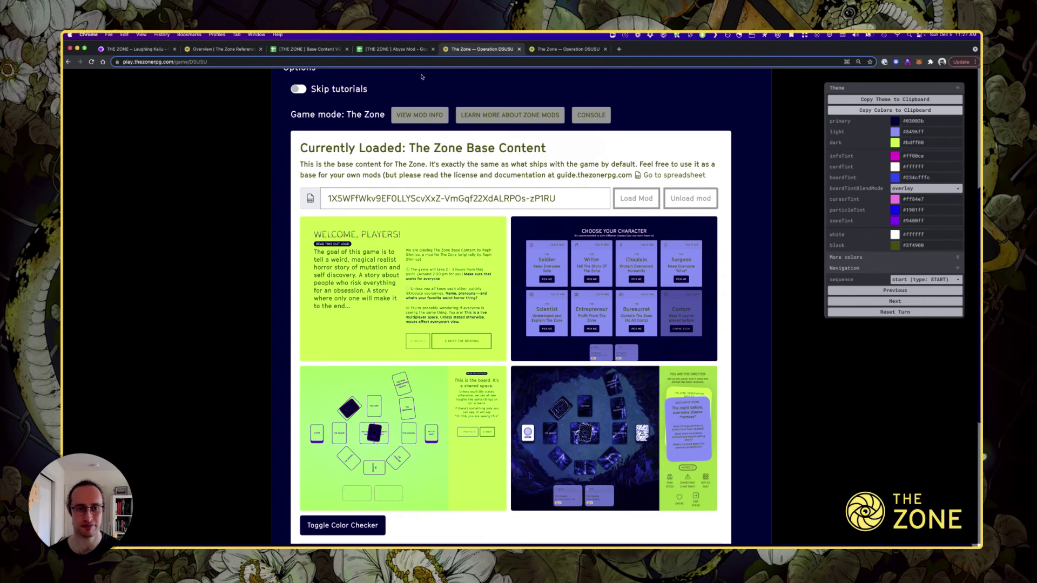
{"action": "left_click", "coordinate": [396, 50]}
{"action": "left_click", "coordinate": [309, 231]}
{"action": "key", "text": "super+v"}
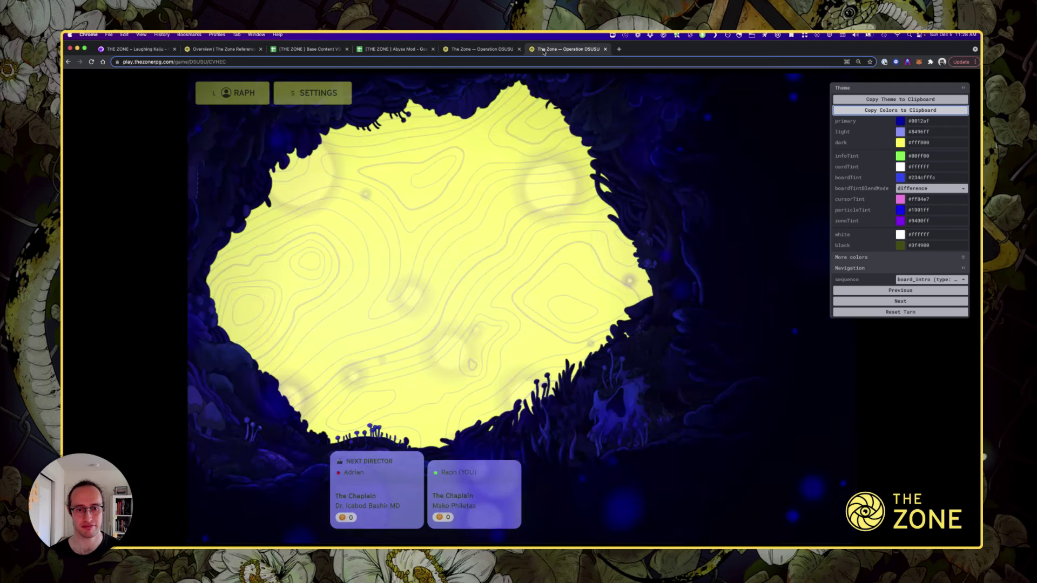
Check the running game, then return to its lobby page and load the updated mod again
{"action": "left_click", "coordinate": [544, 50]}
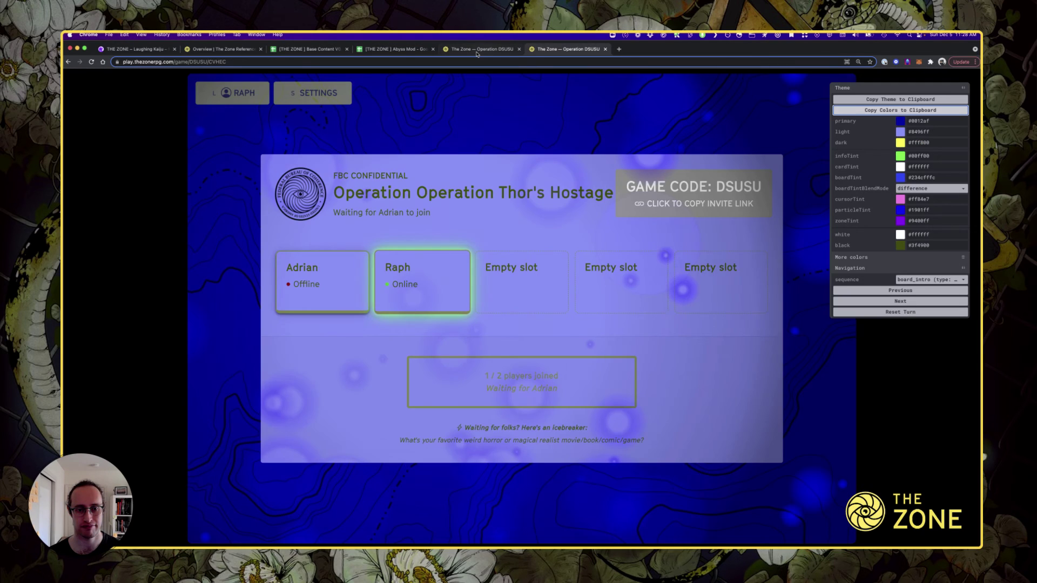
{"action": "left_click", "coordinate": [477, 53]}
{"action": "left_click", "coordinate": [635, 198]}
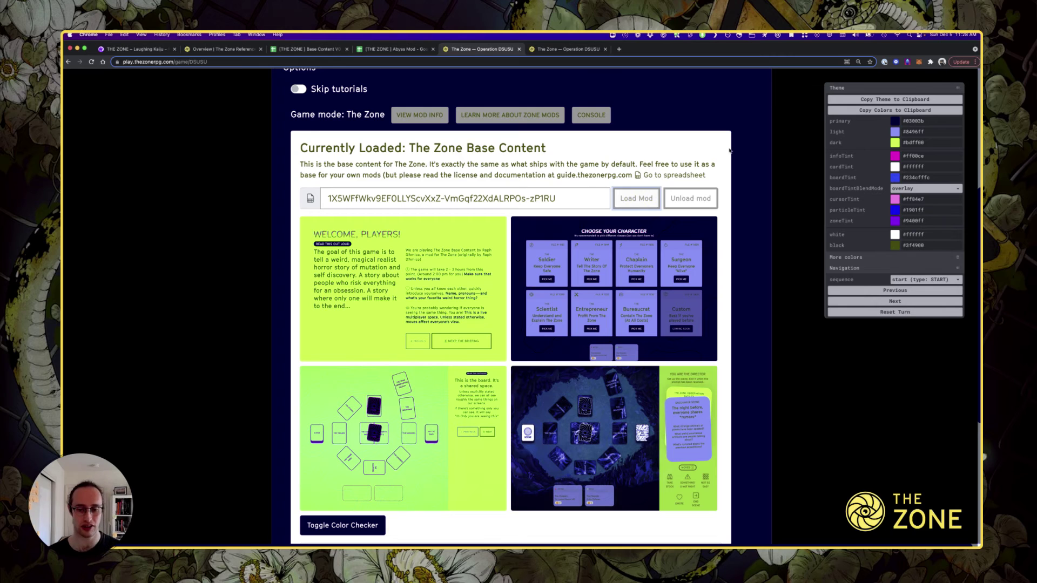
Open the "(bonus: example themes)" sheet of the Abyss Mod spreadsheet
{"action": "left_click", "coordinate": [377, 50]}
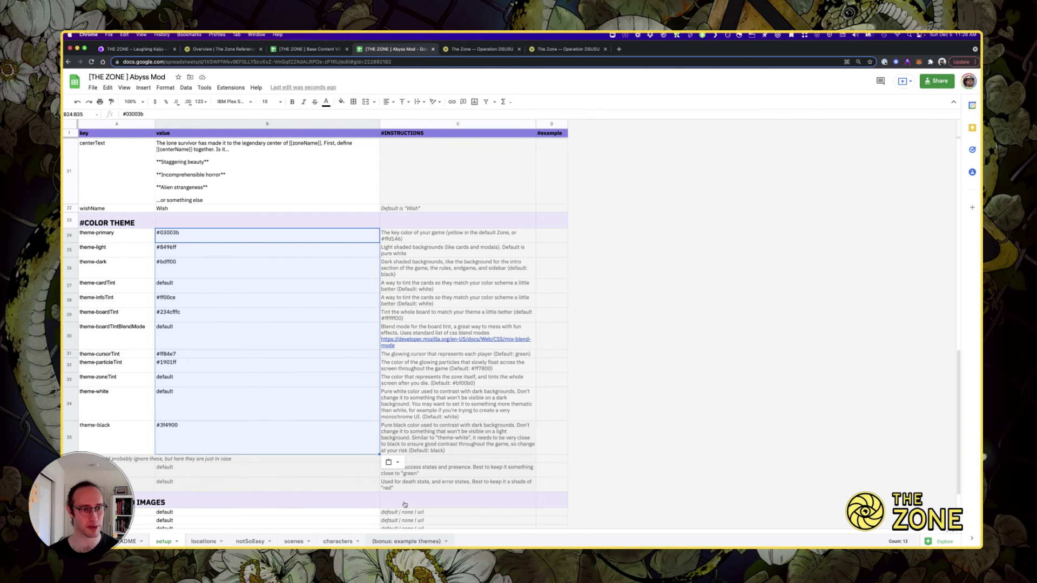
{"action": "key", "text": "alt+Down"}
{"action": "key", "text": "alt+Down"}
{"action": "key", "text": "alt+Down"}
{"action": "key", "text": "alt+Down"}
{"action": "key", "text": "alt+Down"}
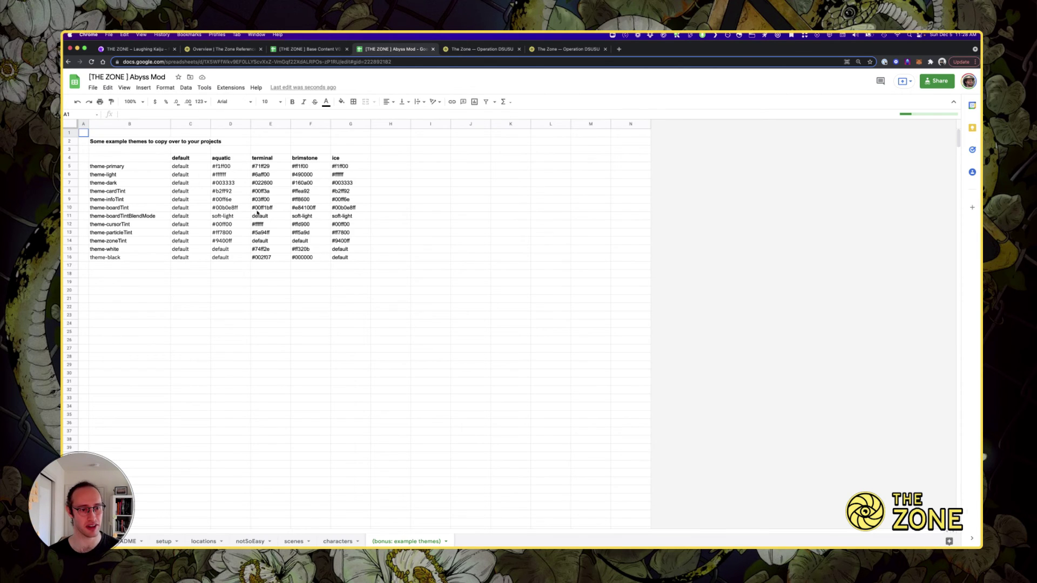
Copy the terminal theme's colour values and paste them over the theme-primary to theme-black values in the setup sheet
{"action": "left_click_drag", "start_coordinate": [232, 169], "coordinate": [238, 258]}
{"action": "left_click_drag", "start_coordinate": [277, 168], "coordinate": [278, 259]}
{"action": "key", "text": "super+c"}
{"action": "left_click", "coordinate": [172, 541]}
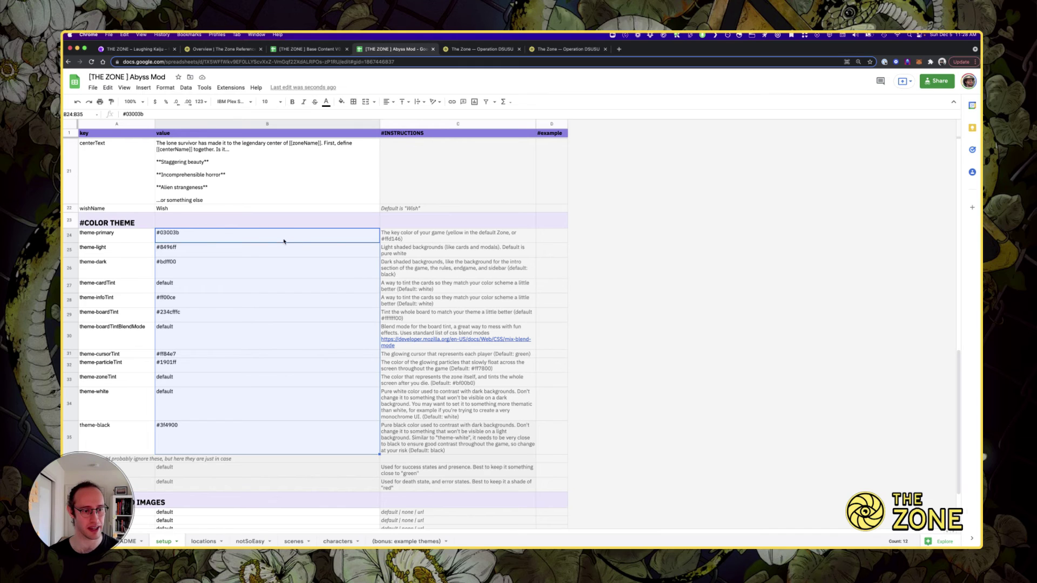
{"action": "key", "text": "super+v"}
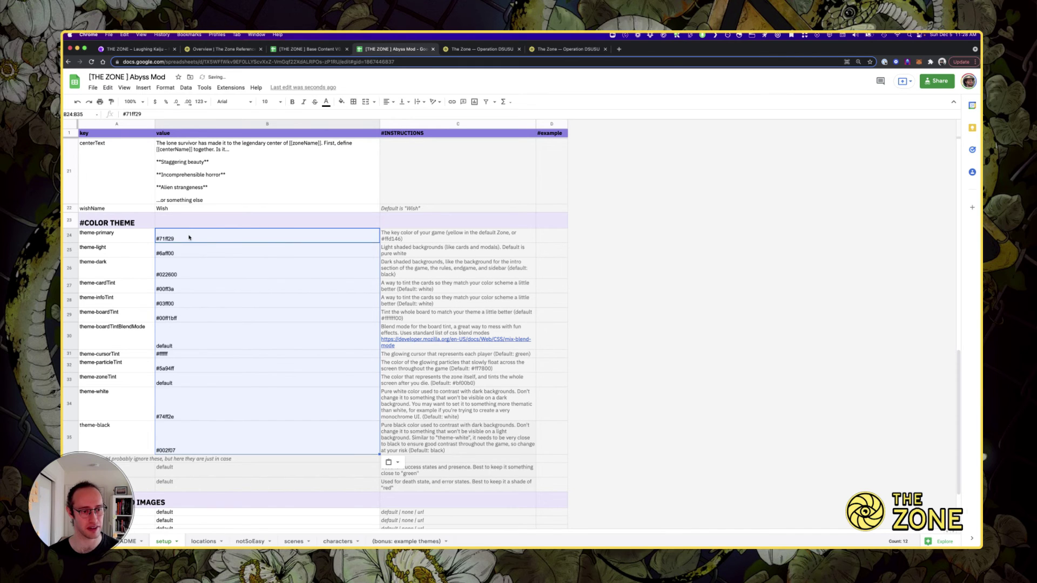
Check the running game, then switch to its lobby page and view the mod previews in the terminal theme
{"action": "left_click", "coordinate": [546, 52]}
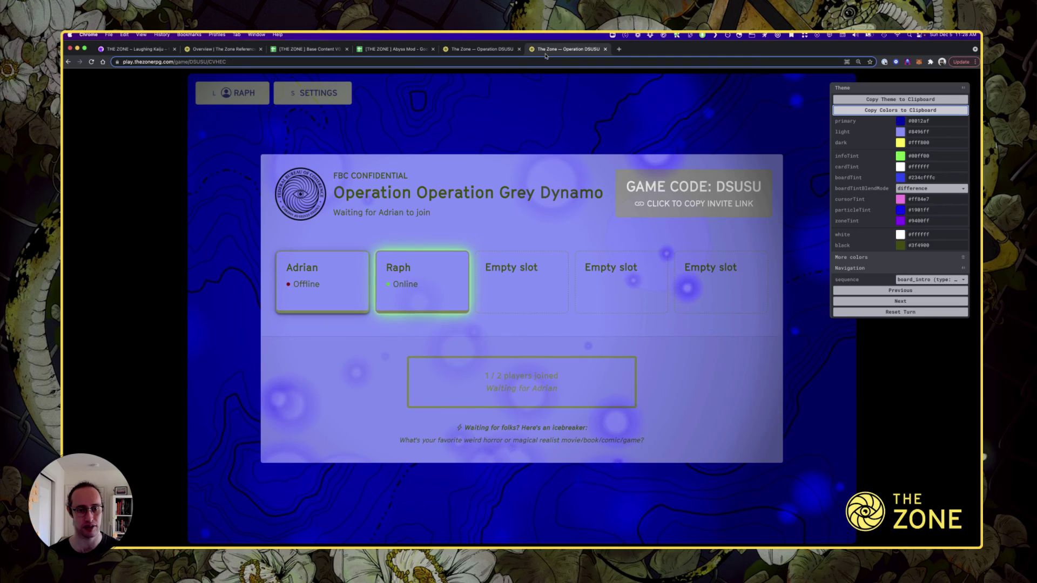
{"action": "left_click", "coordinate": [474, 50]}
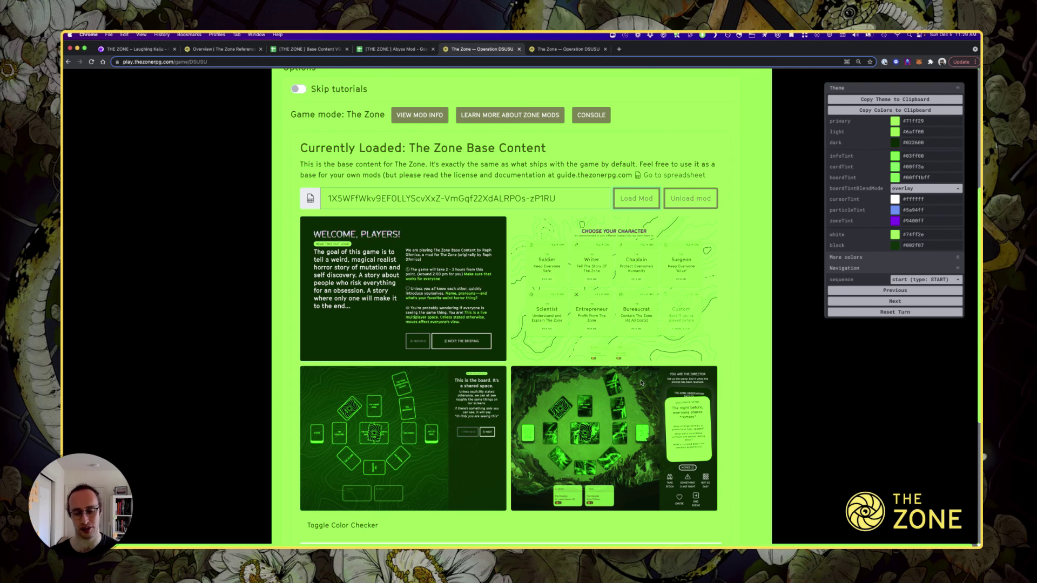
Review the COLOR THEME keys and their instructions in the Base Content V0.3 setup sheet, then return to the game's lobby page
{"action": "left_click", "coordinate": [289, 49]}
{"action": "scroll", "coordinate": [309, 345], "scroll_direction": "down", "scroll_amount": 5}
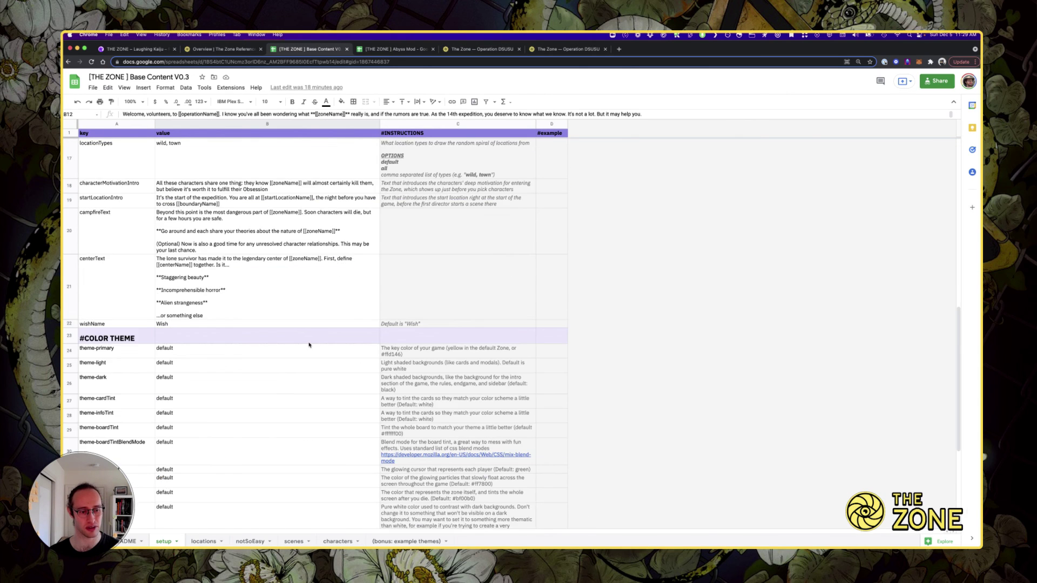
{"action": "scroll", "coordinate": [309, 345], "scroll_direction": "down", "scroll_amount": 5}
{"action": "left_click_drag", "start_coordinate": [127, 448], "coordinate": [204, 493]}
{"action": "left_click", "coordinate": [405, 257]}
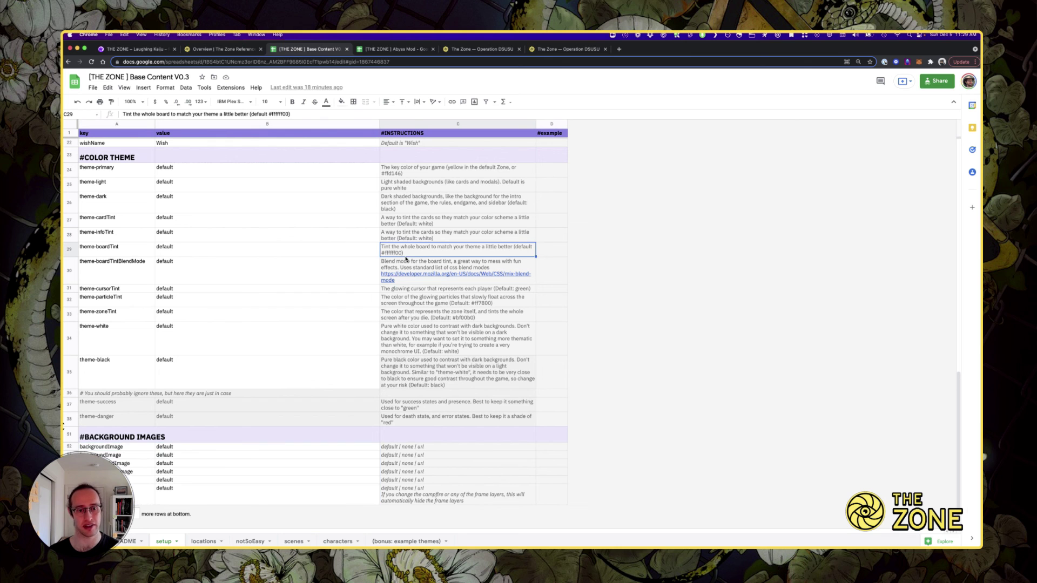
{"action": "scroll", "coordinate": [331, 266], "scroll_direction": "up", "scroll_amount": 10}
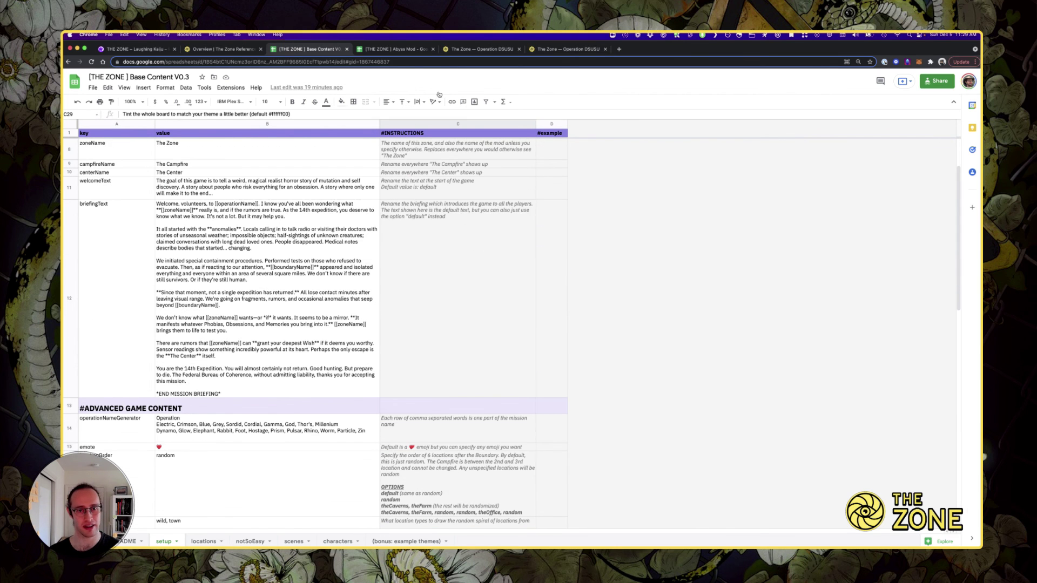
{"action": "left_click", "coordinate": [488, 49]}
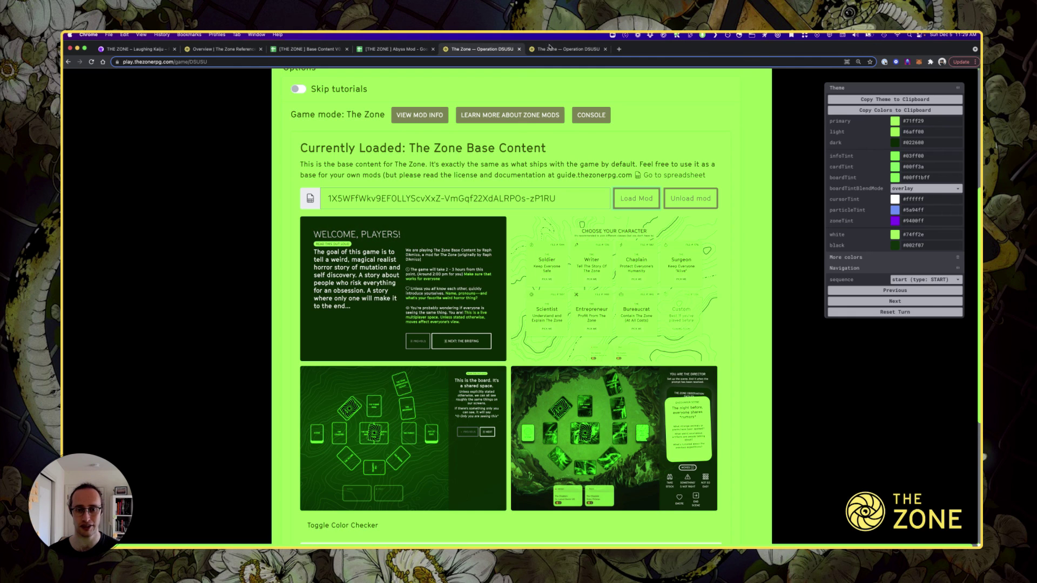